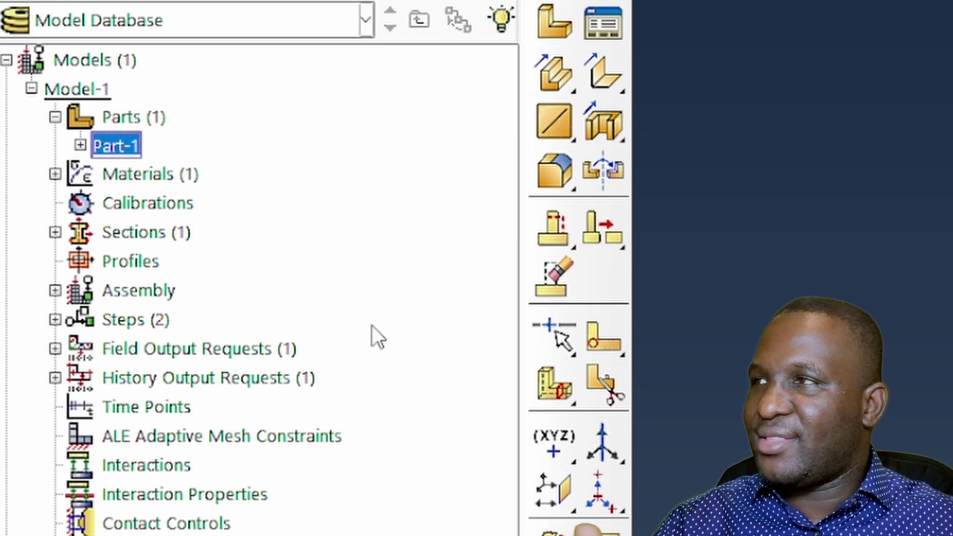
Review the elastic and plastic properties defined for the steel material, leaving them as they are.
key(Right)
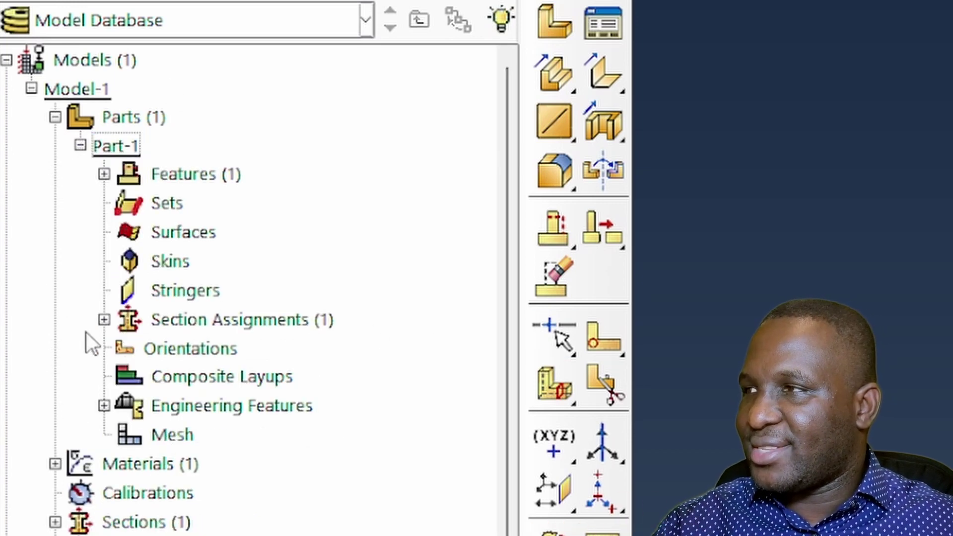
click(55, 463)
double_click(111, 492)
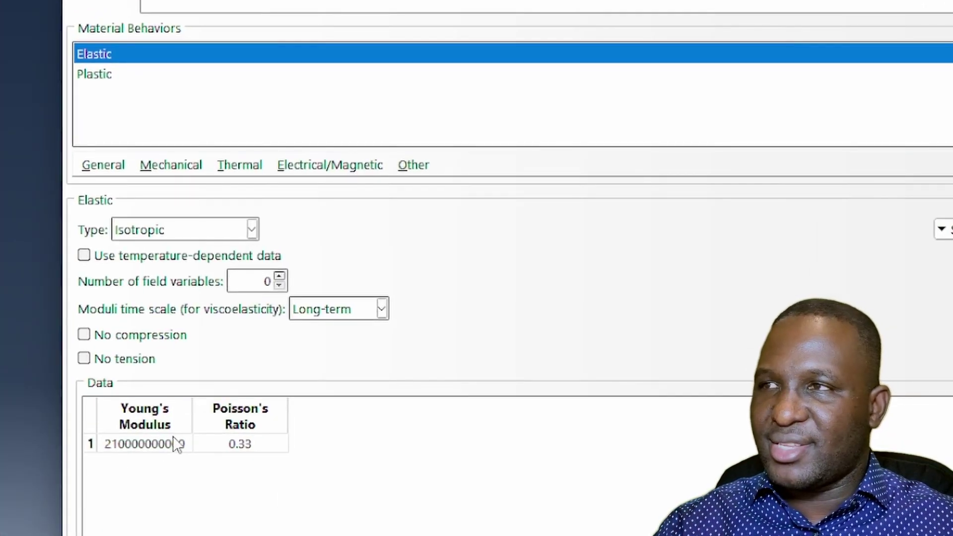
click(85, 54)
click(102, 79)
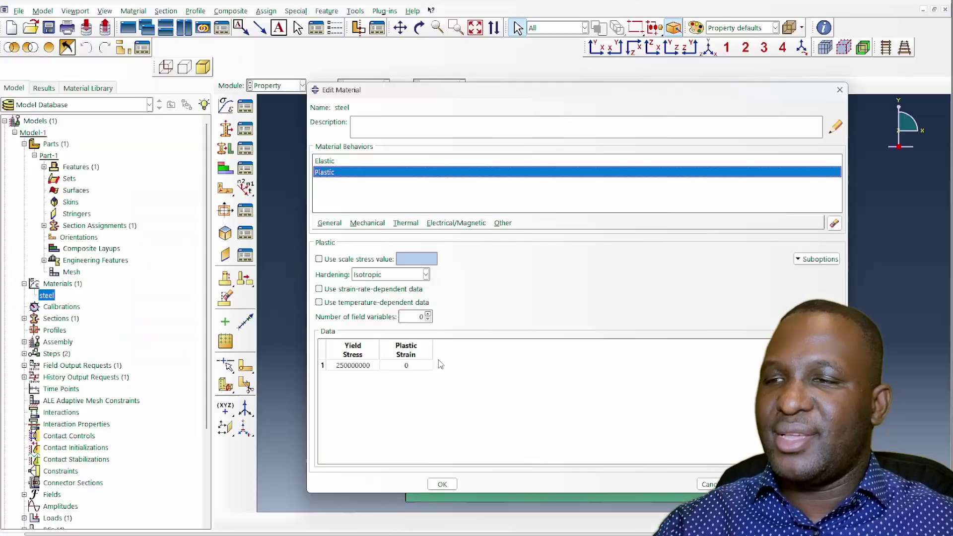
click(442, 485)
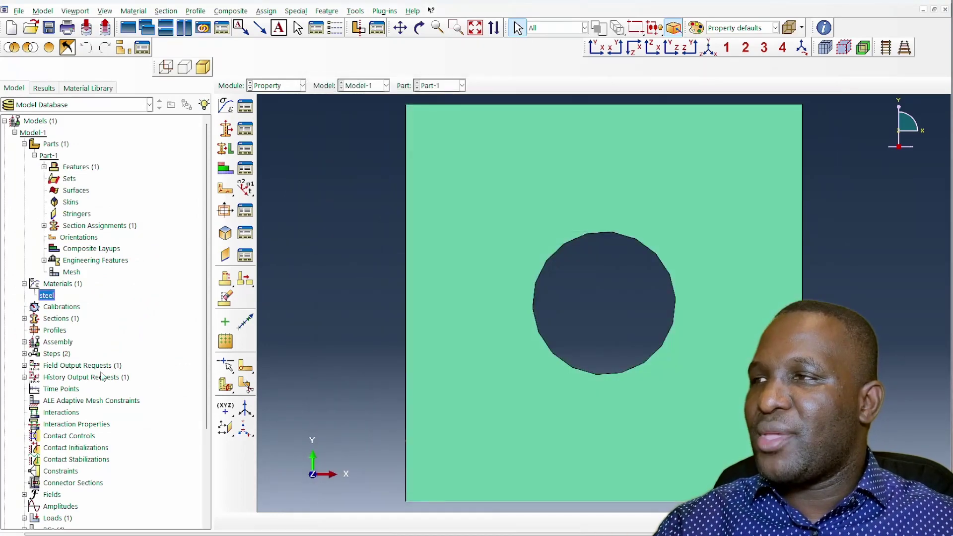
Display the mesh of Part-1 and check its global seed size settings.
double_click(72, 273)
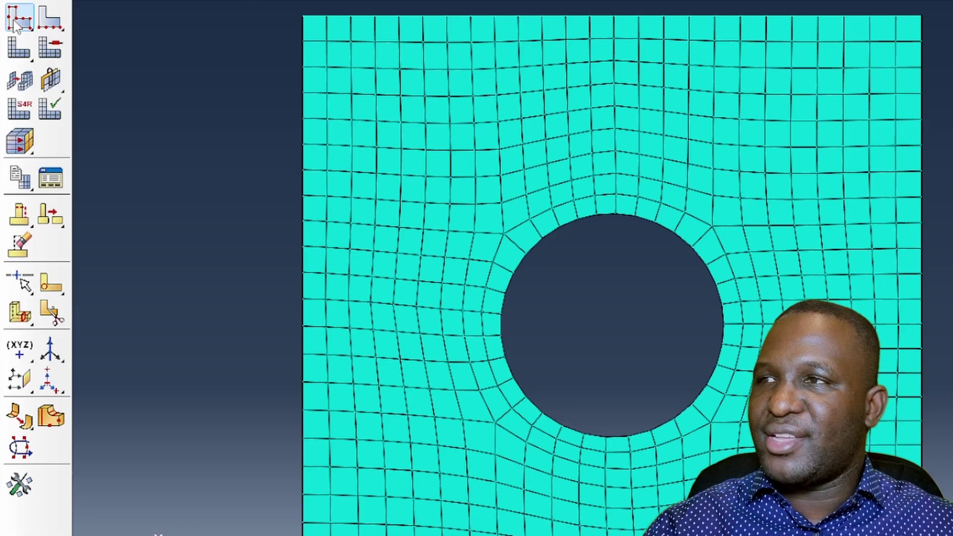
click(18, 17)
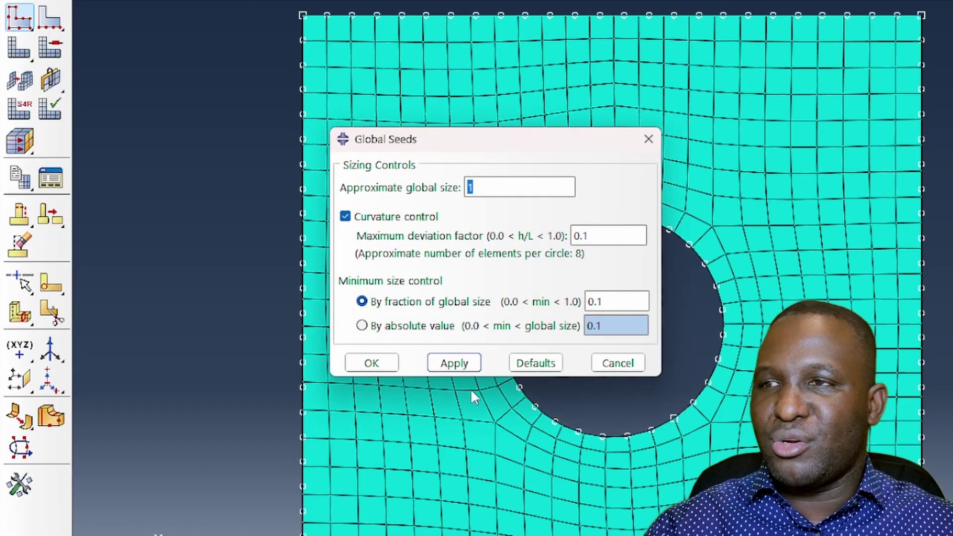
click(386, 367)
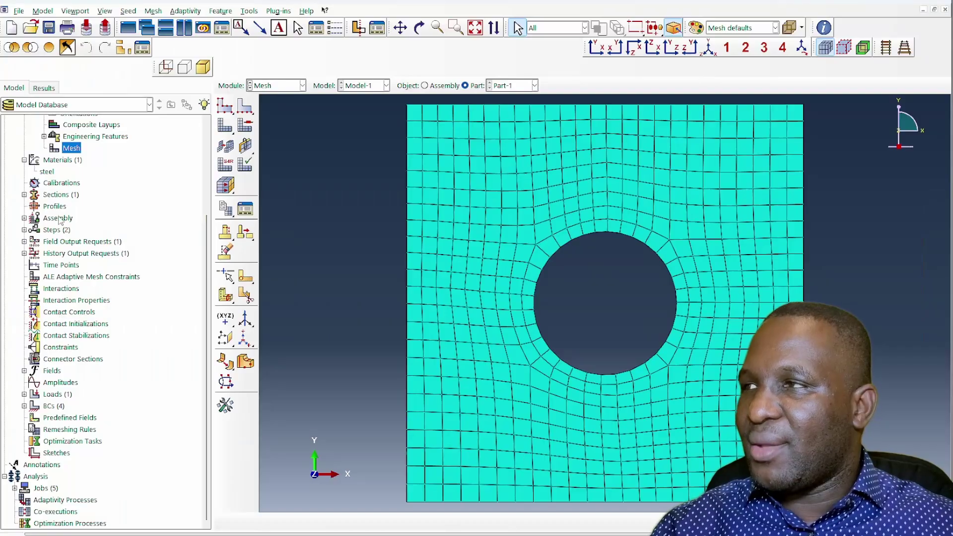
Look through the assembly's contents and its instances in the model tree.
click(24, 218)
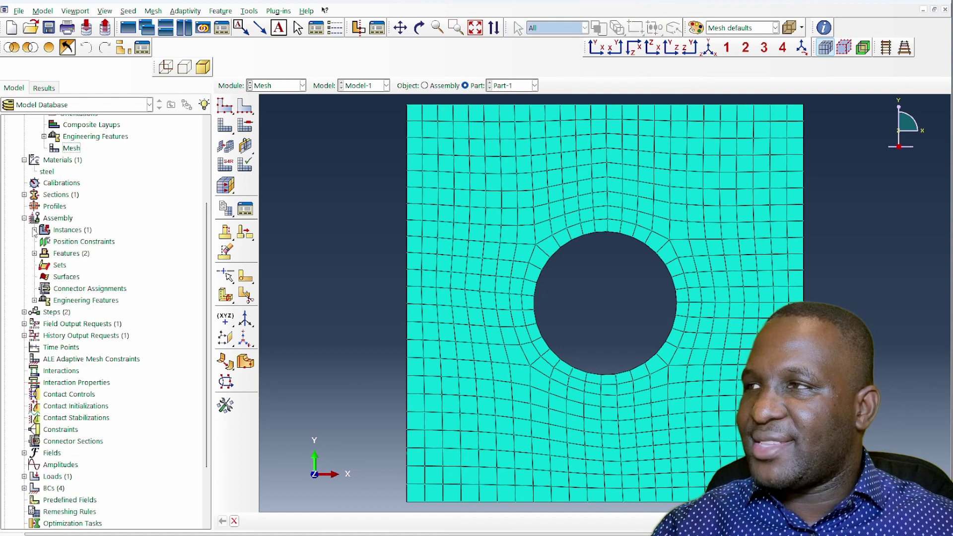
click(34, 230)
click(35, 230)
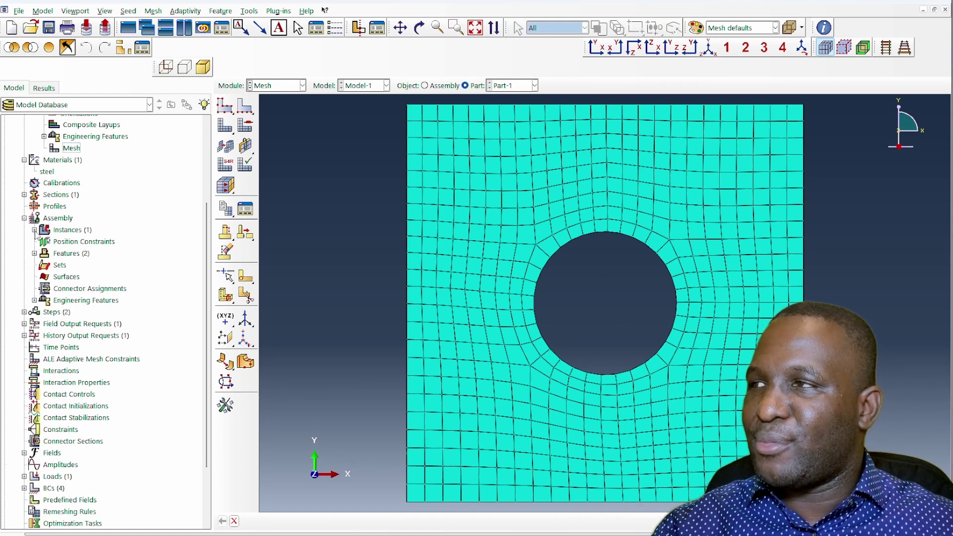
click(24, 218)
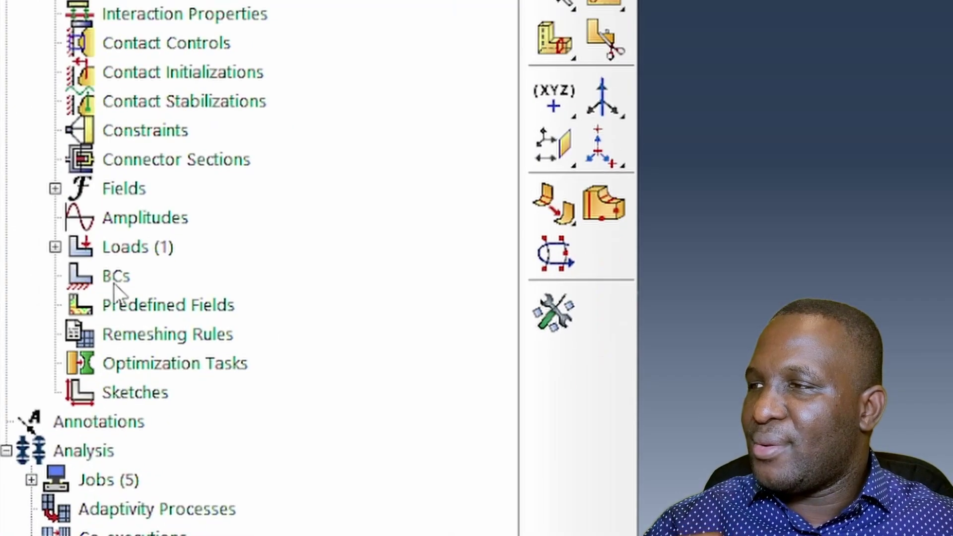
Create a mechanical Displacement/Rotation boundary condition named xBackFixed in the Initial step.
double_click(115, 279)
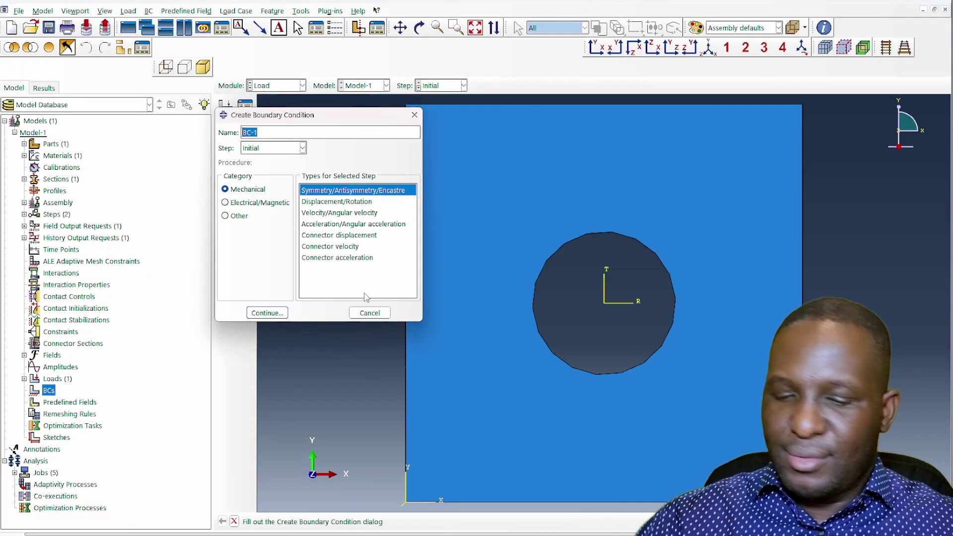
text(xBackf)
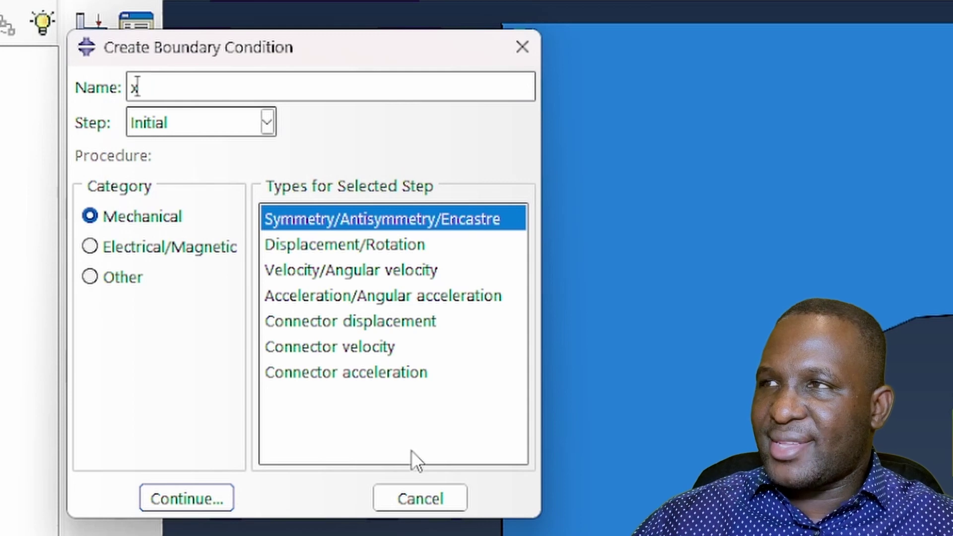
text(ixed)
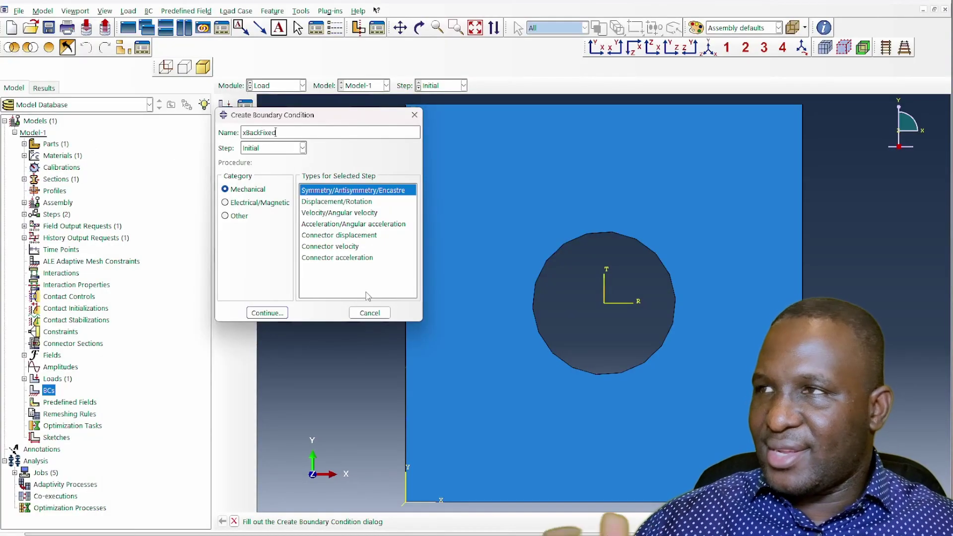
click(337, 202)
click(278, 313)
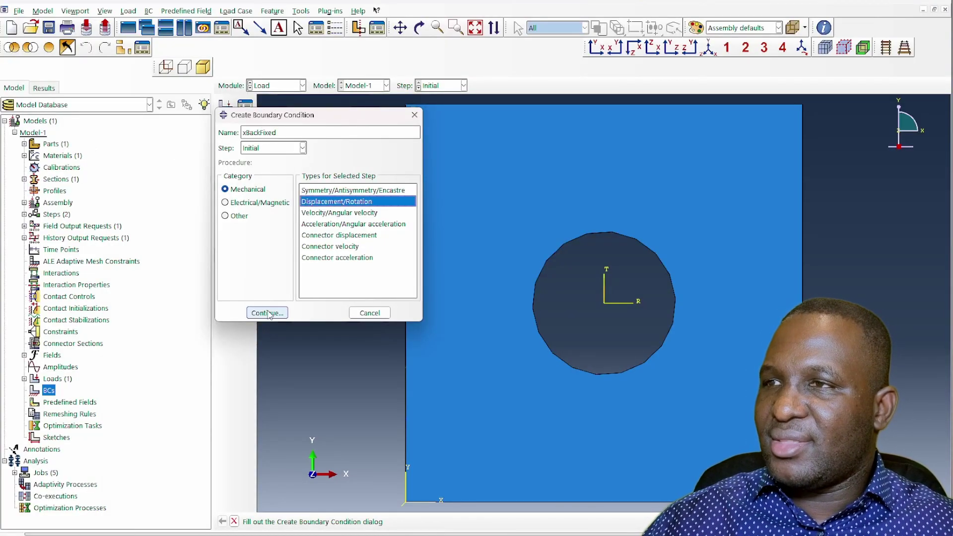
Apply the xBackFixed boundary condition to the plate's left vertical edge and accept its constraint settings.
click(405, 256)
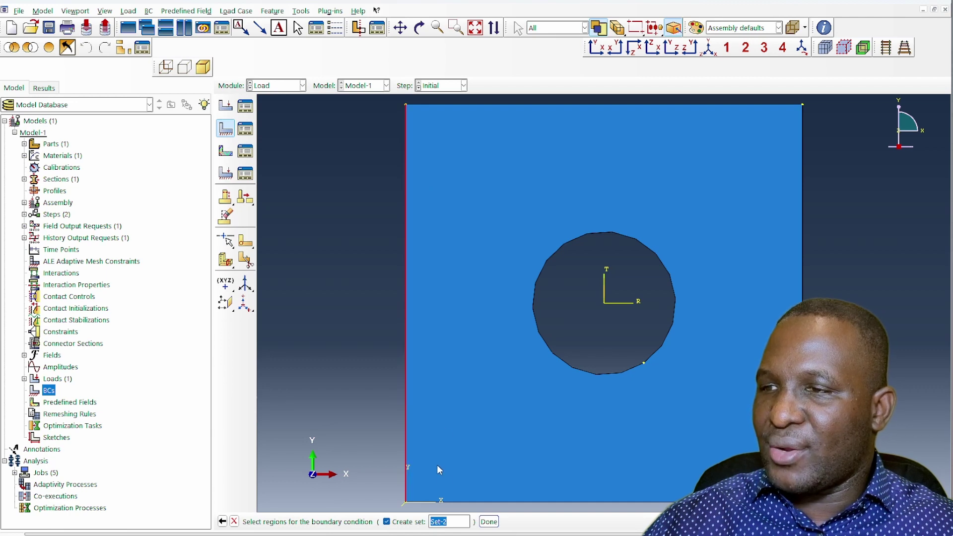
click(489, 521)
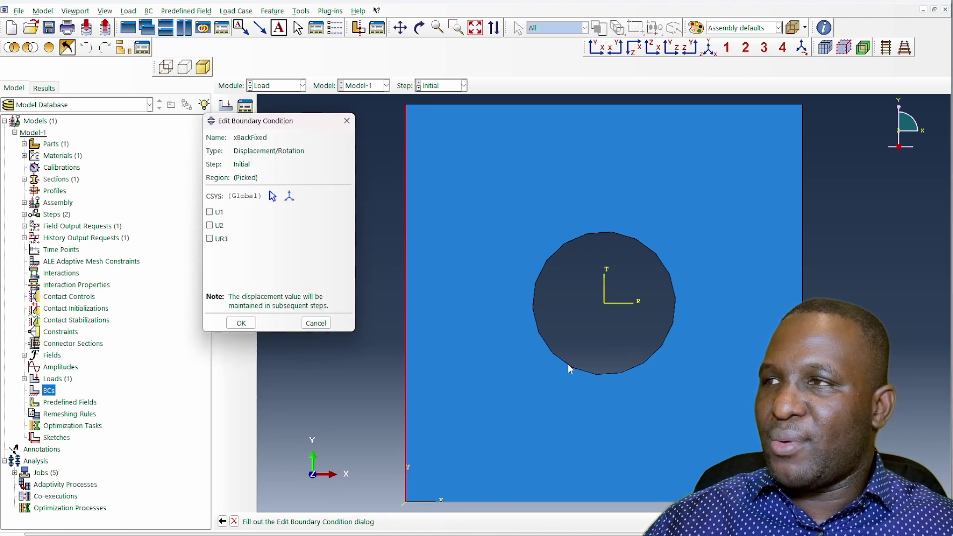
click(241, 323)
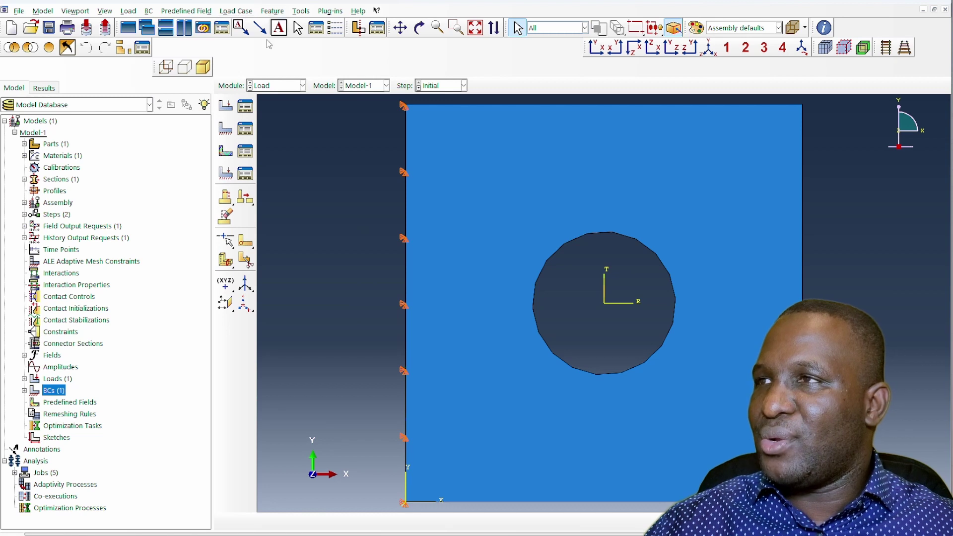
Create an analytical field of the expression type named SineCurve.
click(299, 11)
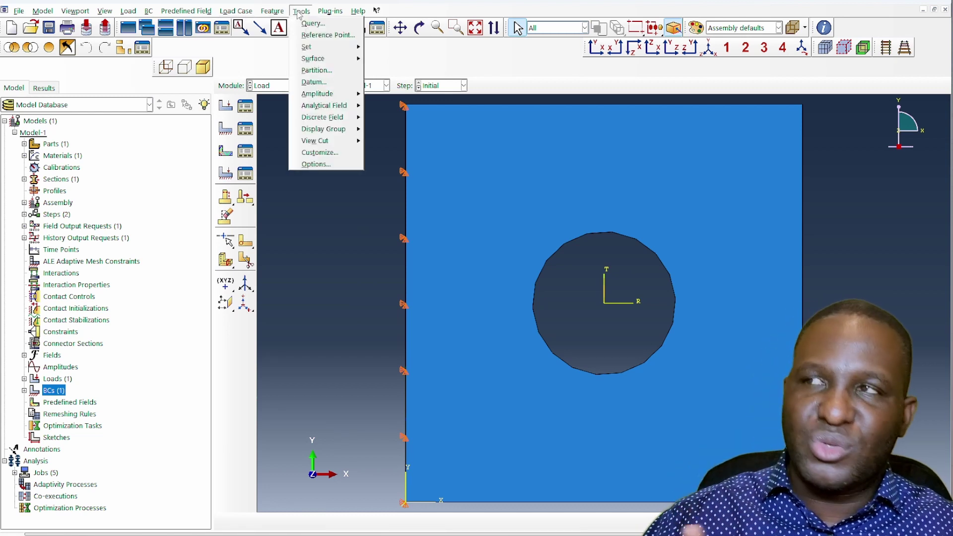
mouse_move(343, 106)
click(388, 111)
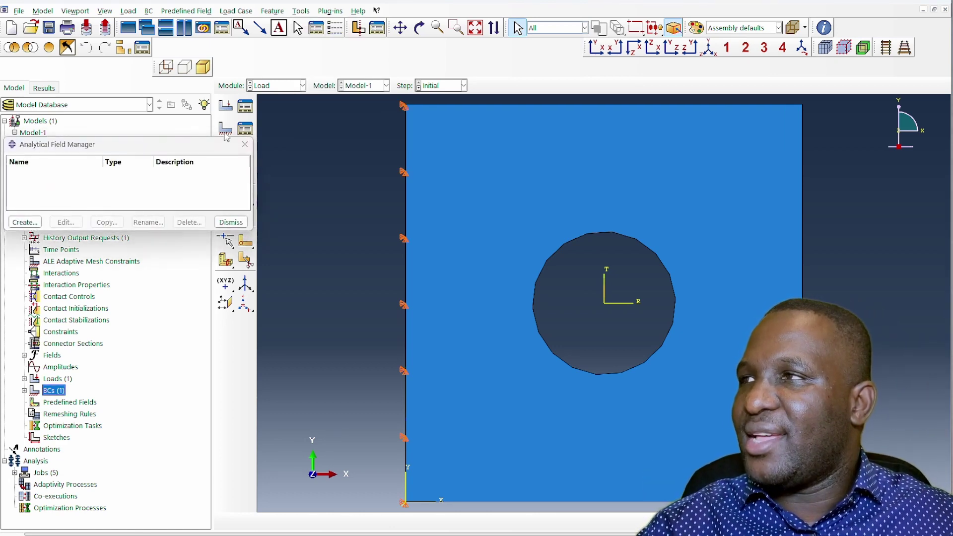
click(119, 150)
drag(119, 150, 403, 133)
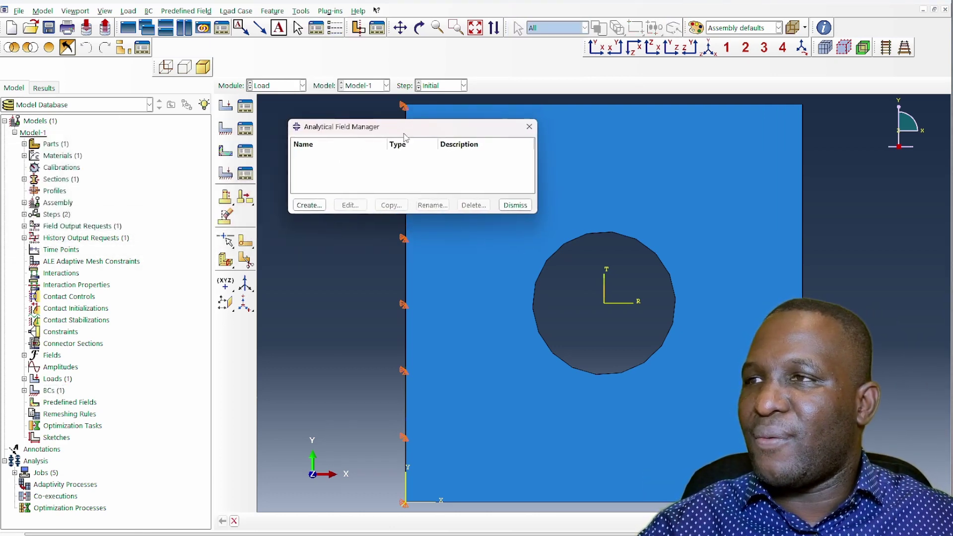
click(309, 205)
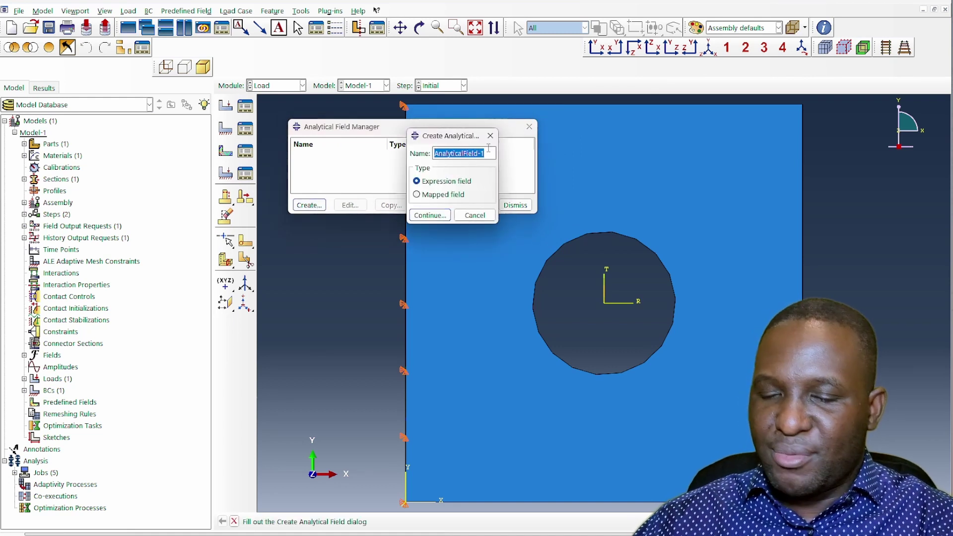
text(SineCurve)
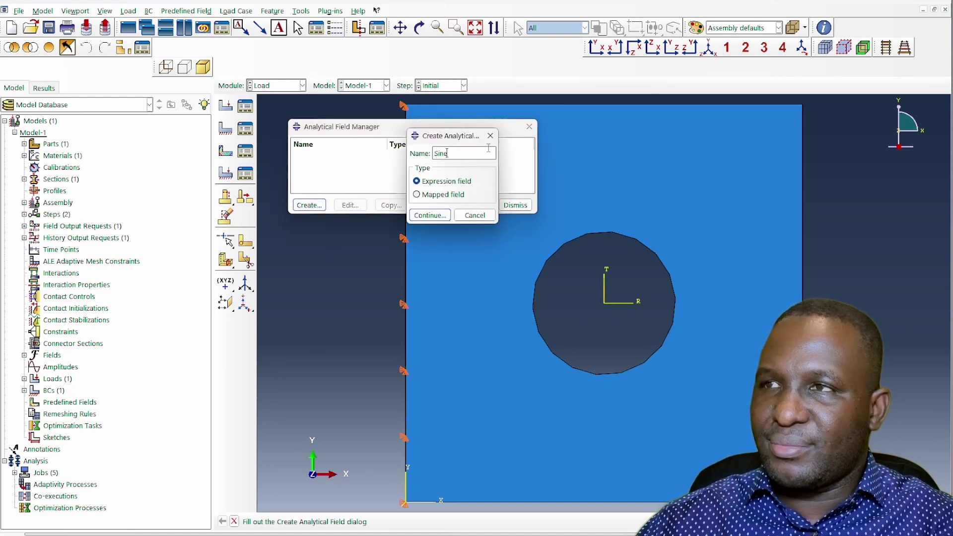
click(430, 215)
Define the SineCurve field with the expression sin(2*pi*Y) and close the Analytical Field Manager.
click(552, 232)
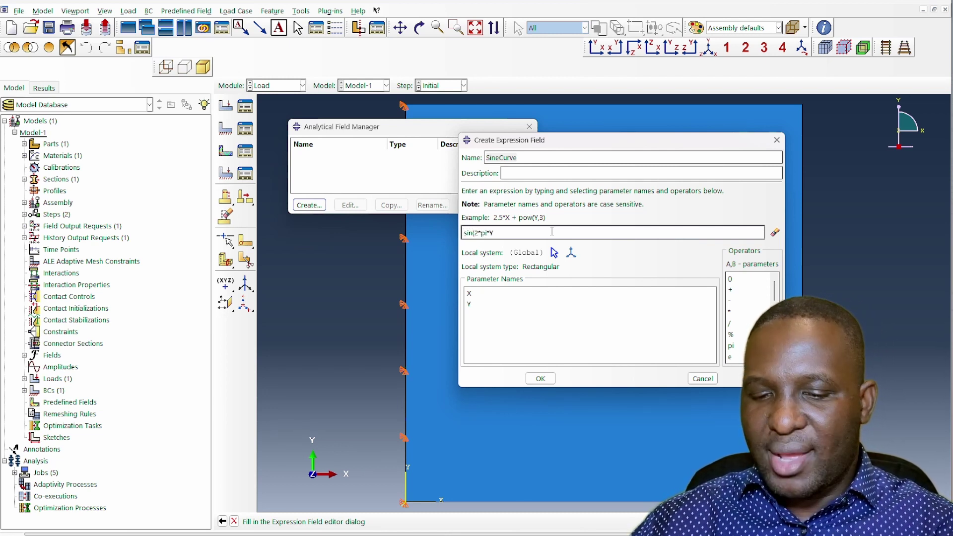
text())
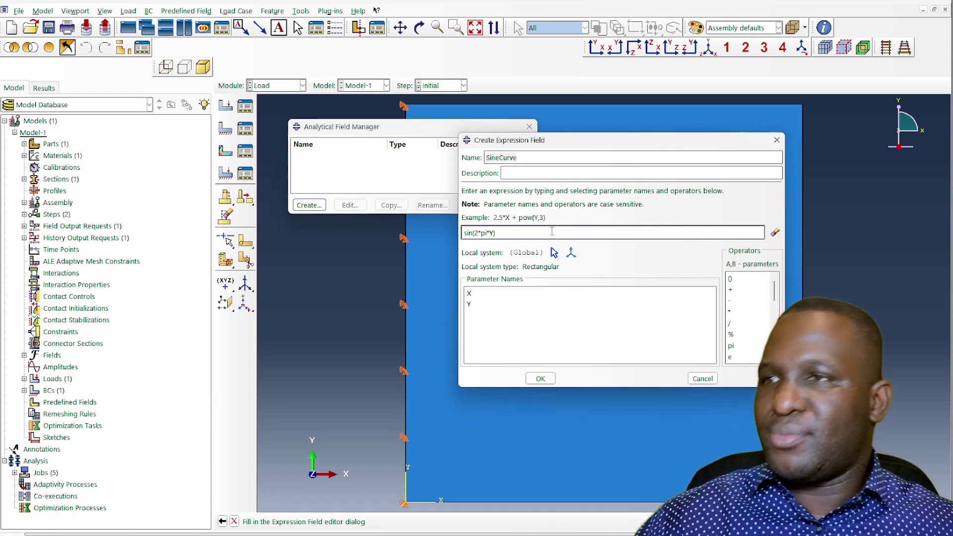
click(540, 378)
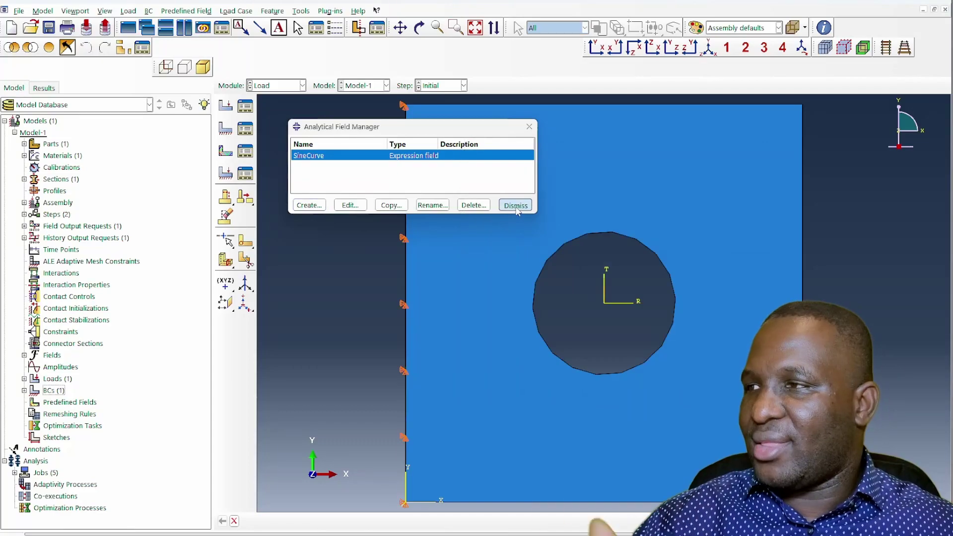
click(514, 205)
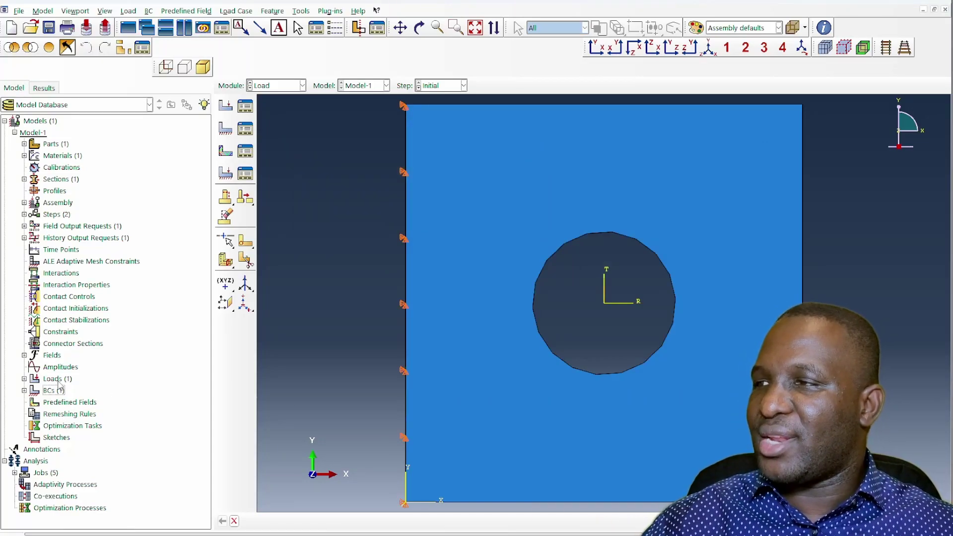
Create a Displacement/Rotation boundary condition named xFrontLoad in Step-1 on the plate's right vertical edge.
click(54, 391)
double_click(54, 391)
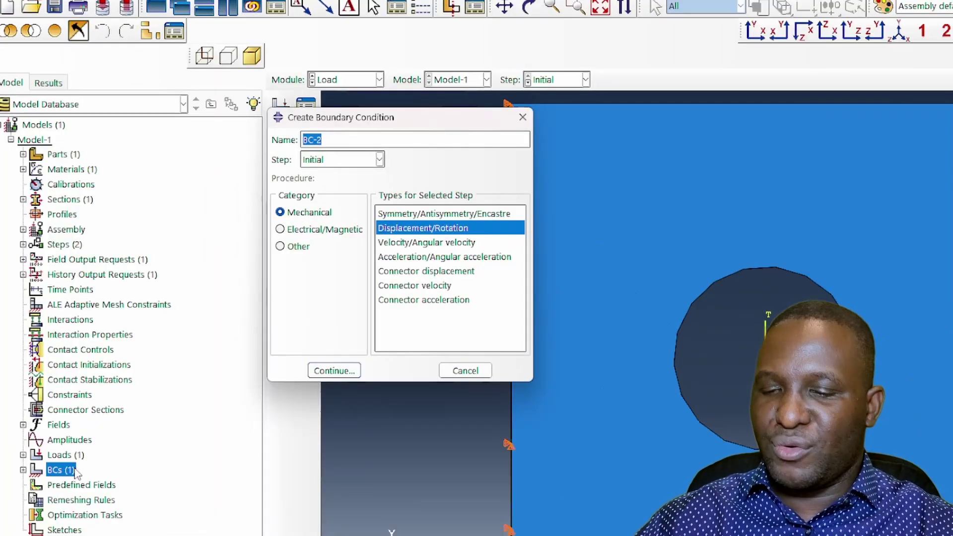
text(xFrontLoad)
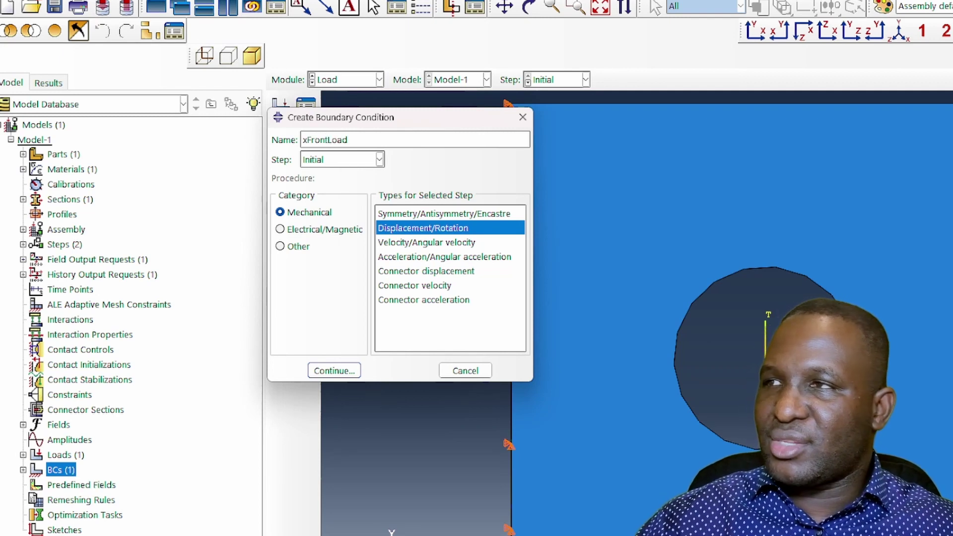
click(332, 160)
click(333, 187)
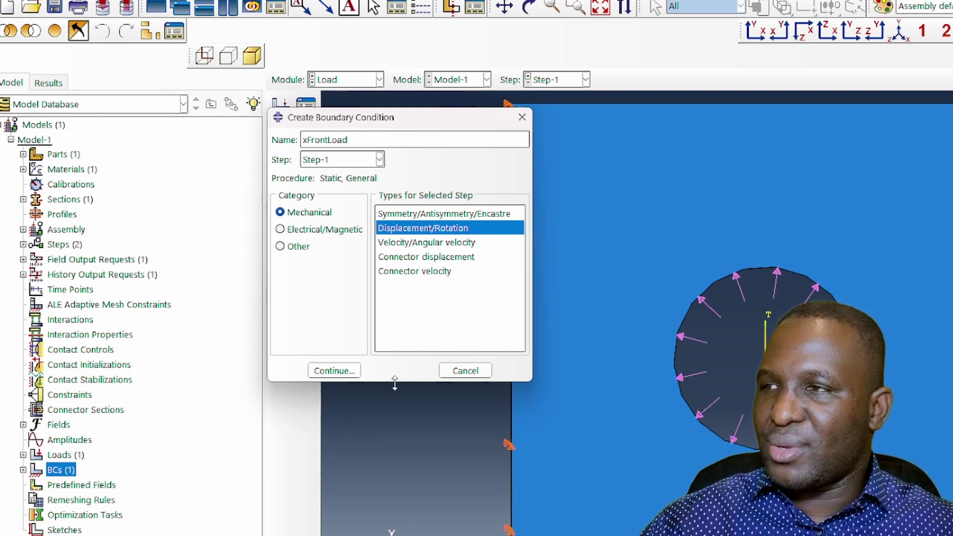
click(330, 370)
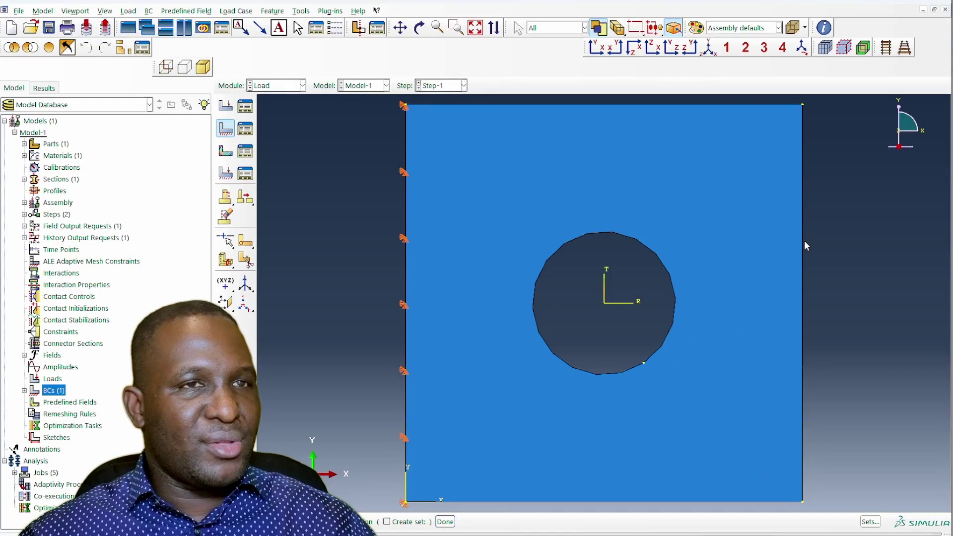
click(802, 243)
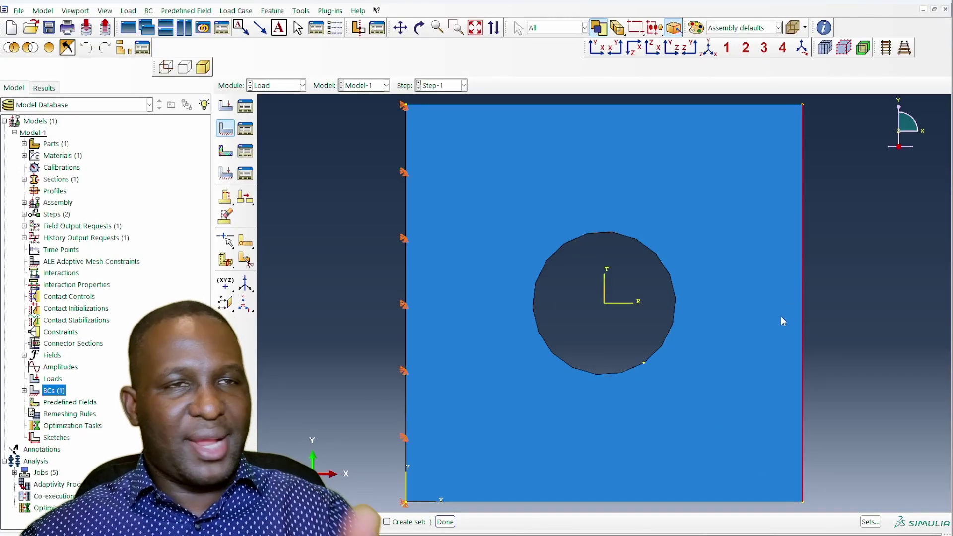
click(445, 522)
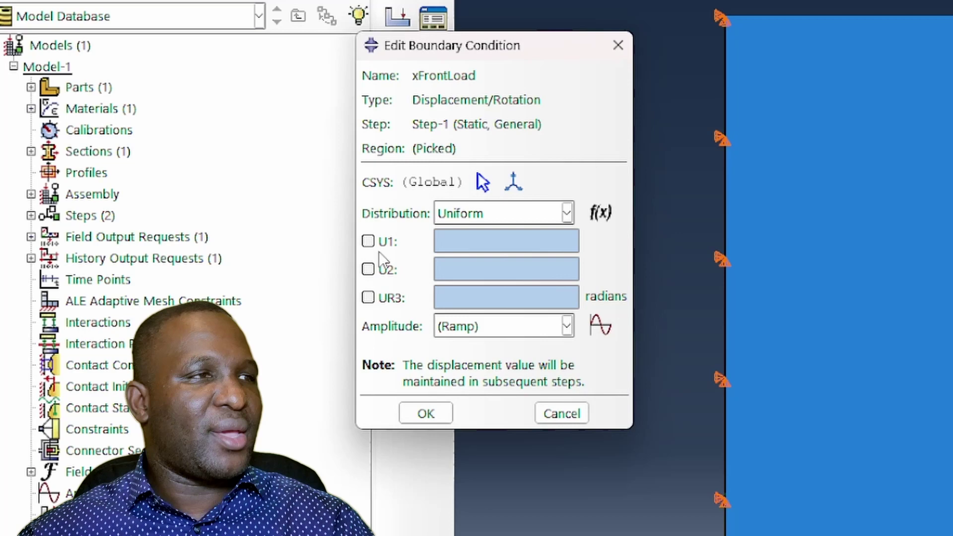
Set the xFrontLoad boundary condition's U1 displacement to 2 with the SineCurve distribution and accept it.
click(281, 258)
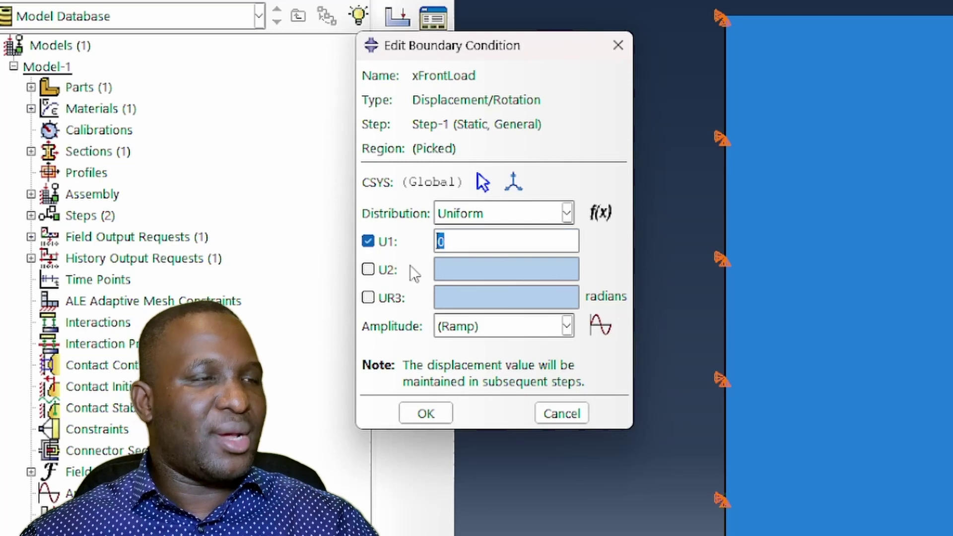
text(2)
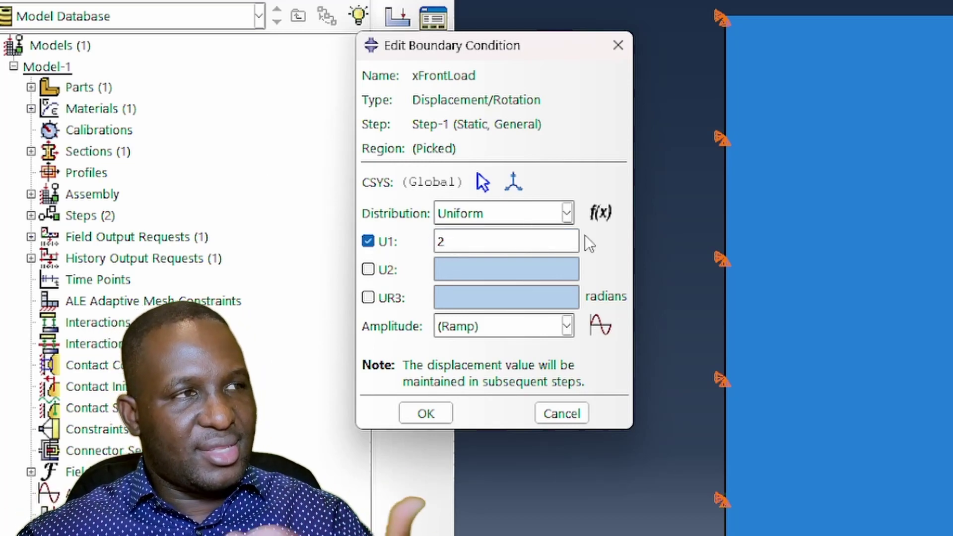
click(510, 216)
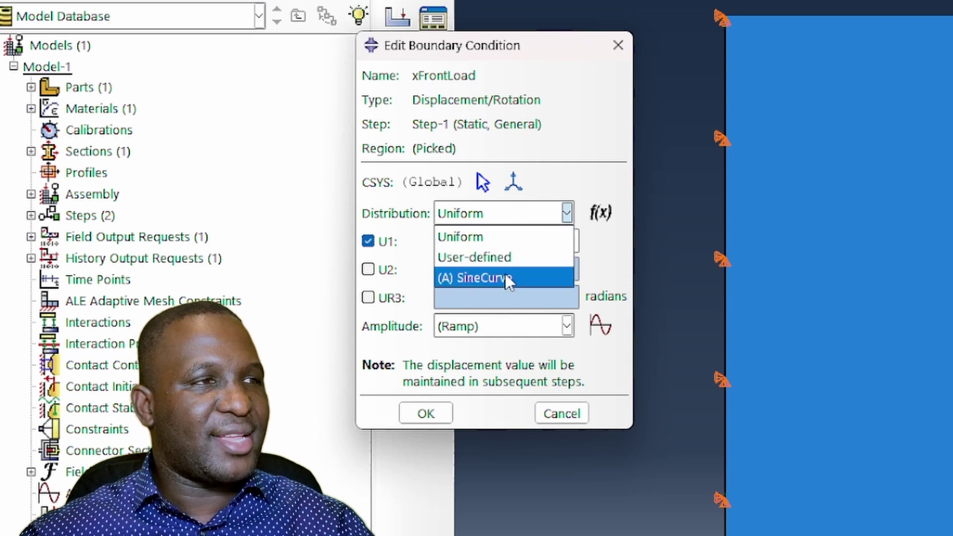
click(475, 277)
click(426, 413)
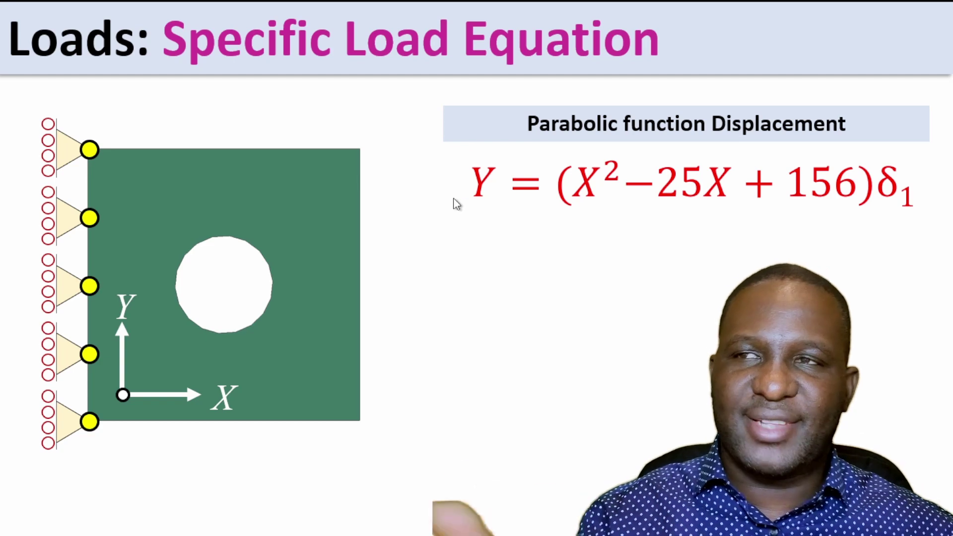
click(804, 207)
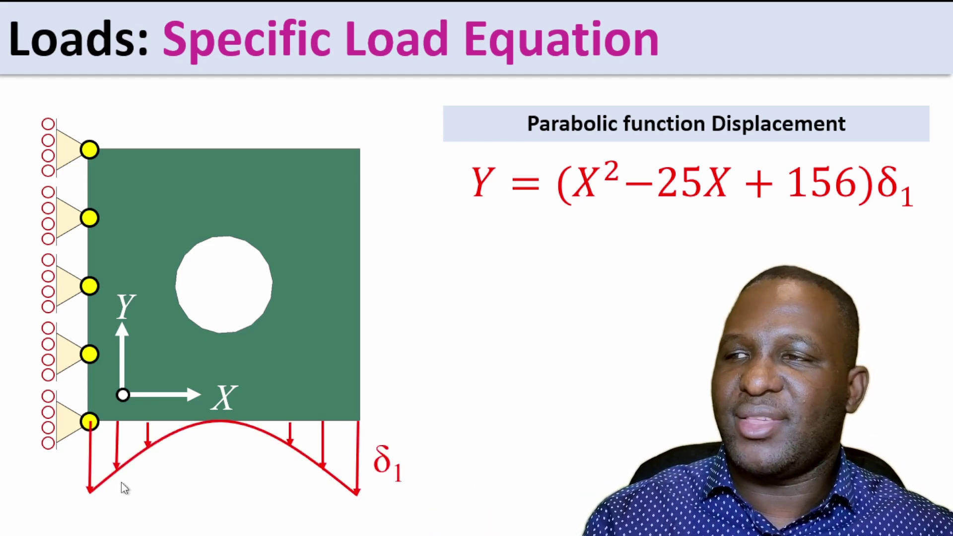
click(519, 489)
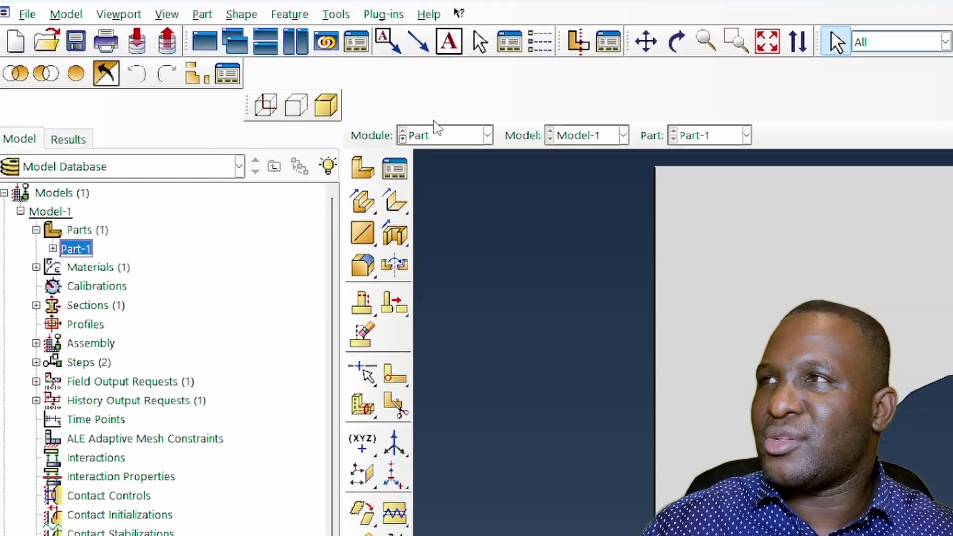
In the Load module, create an expression-type analytical field named Parabola with the expression X*X - 25*X +156.
click(276, 85)
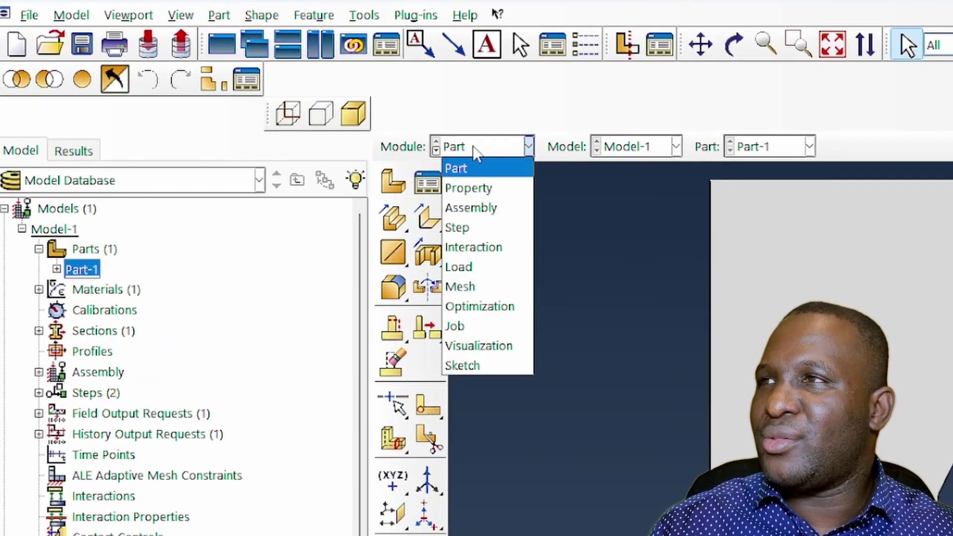
click(484, 271)
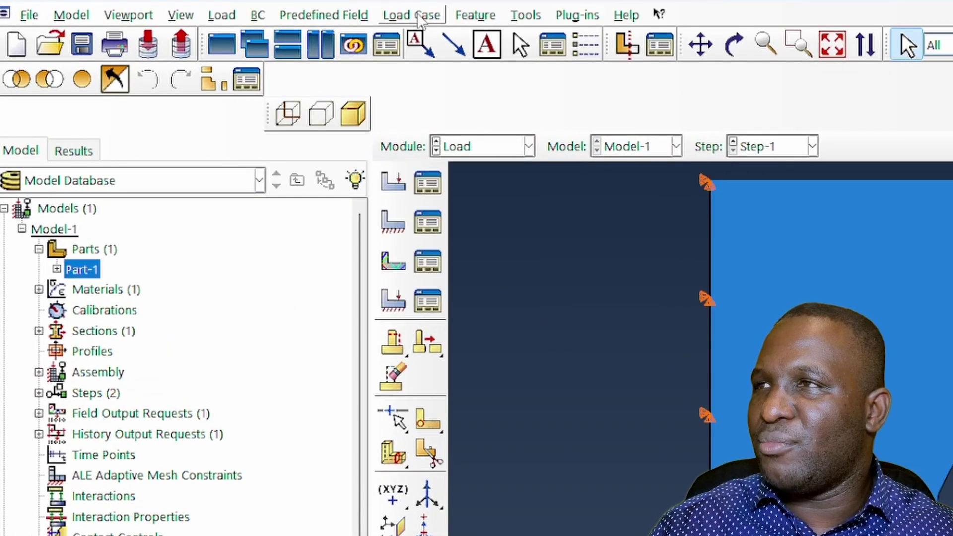
click(527, 15)
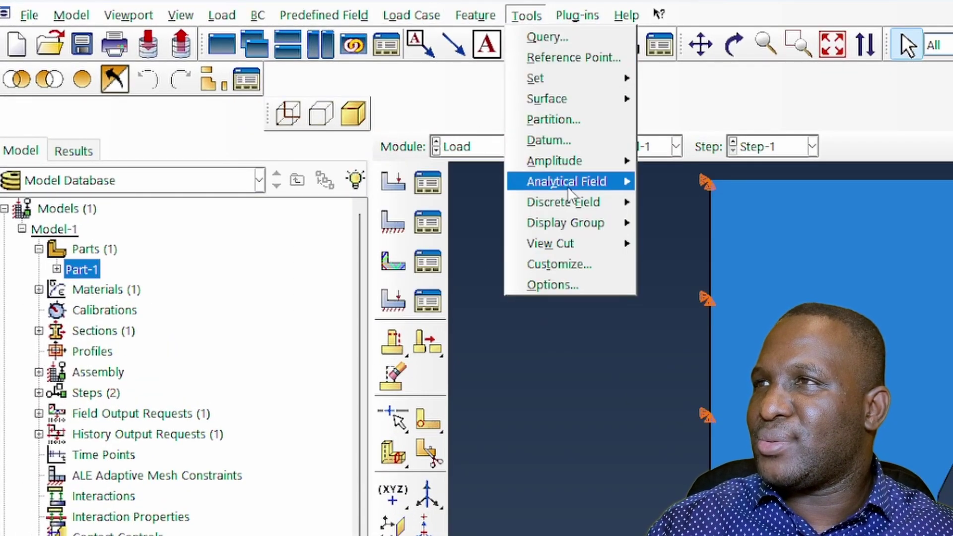
mouse_move(623, 188)
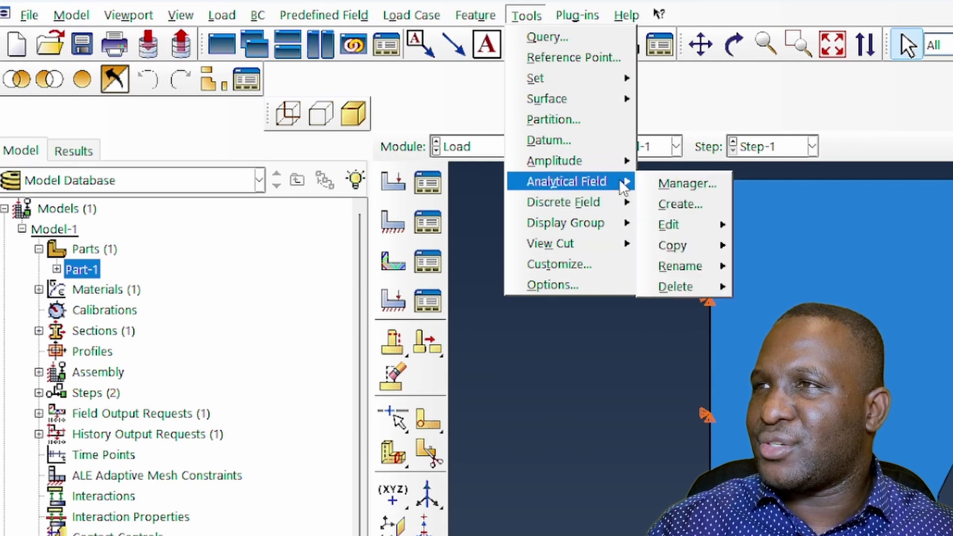
click(679, 205)
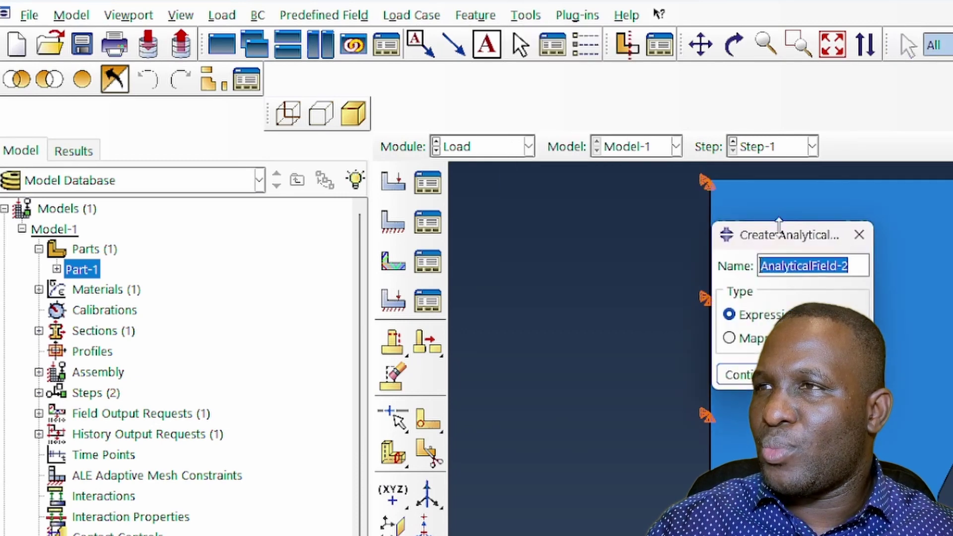
text(Para)
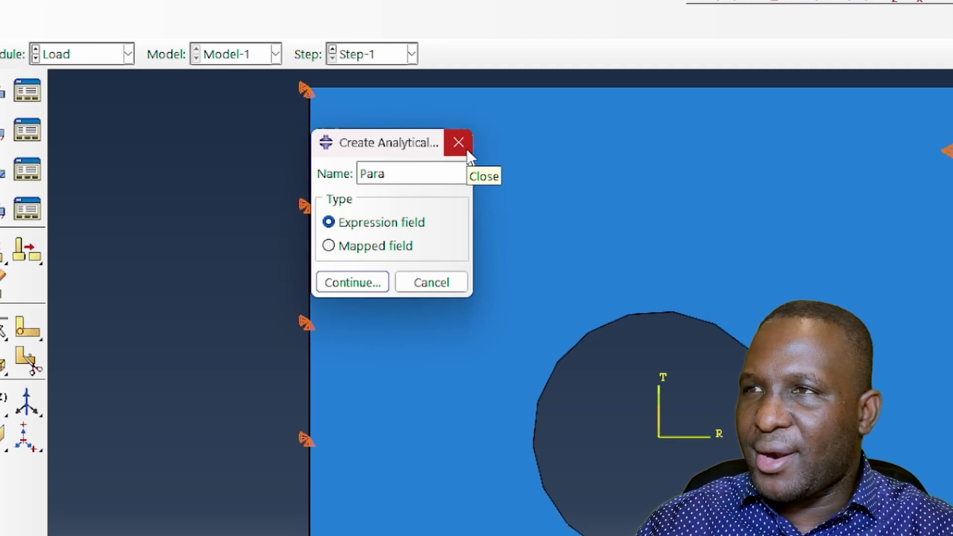
text(bola)
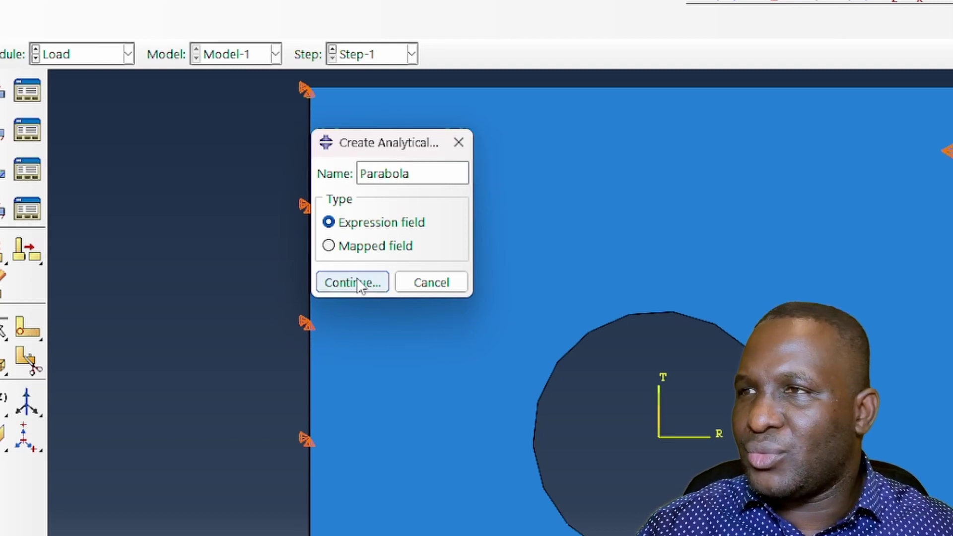
click(353, 282)
click(208, 247)
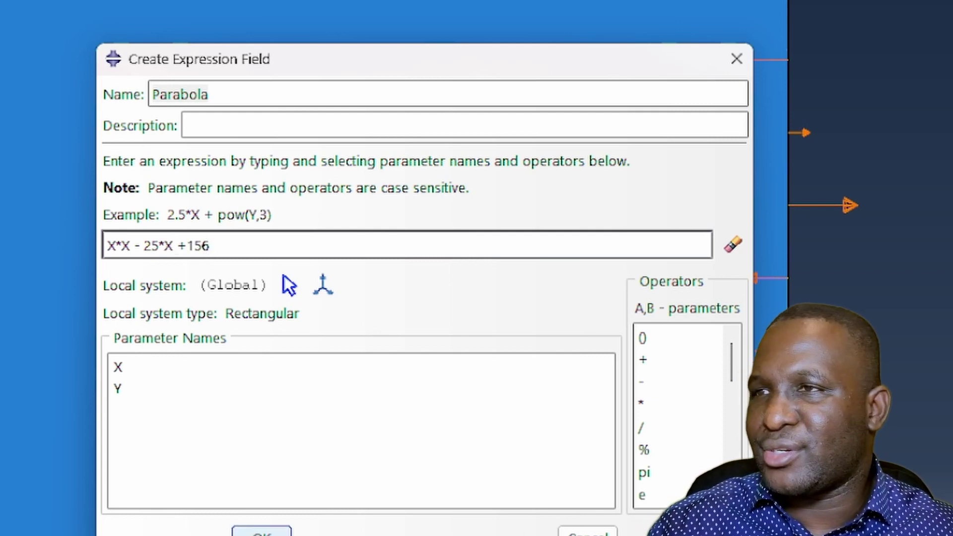
click(262, 532)
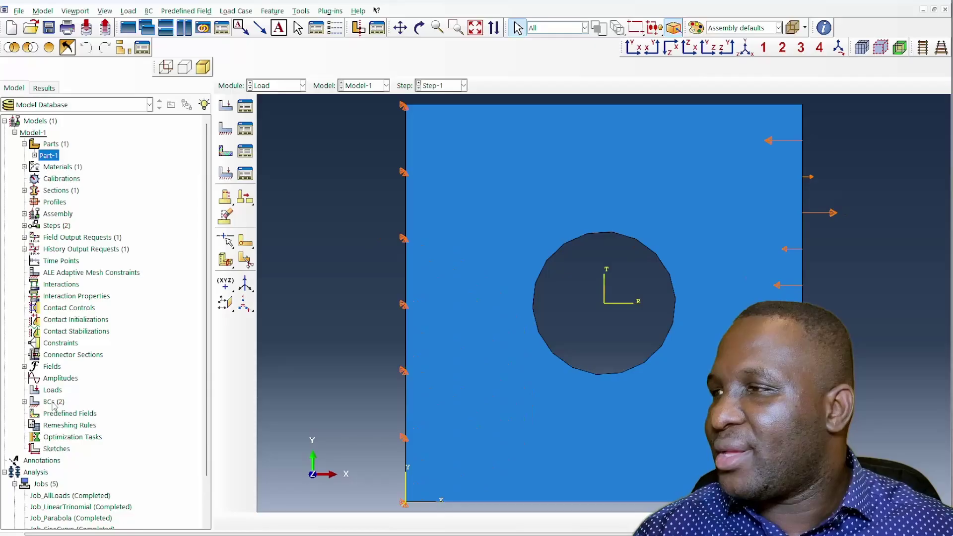
Create a Displacement/Rotation boundary condition named yBaseLoad in Step-1 on the plate's bottom edge.
double_click(54, 401)
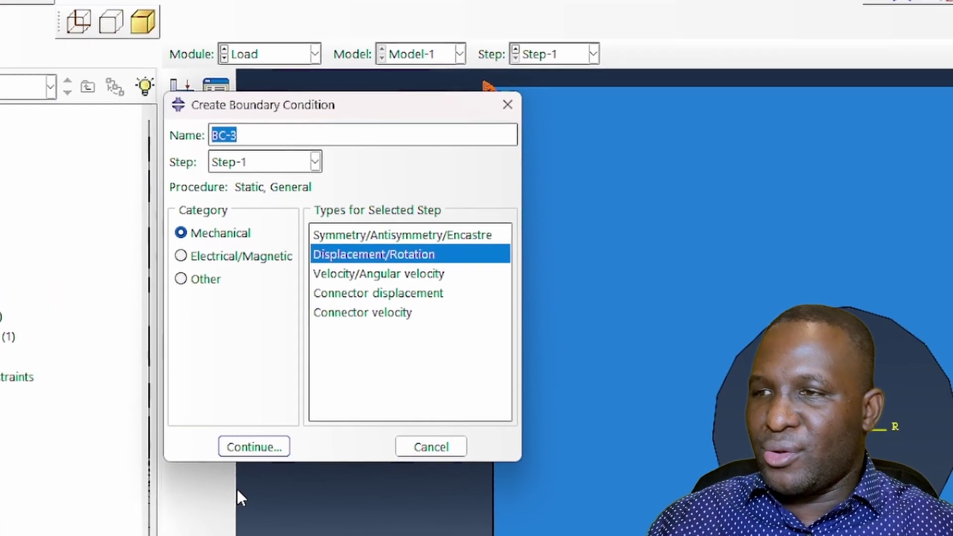
text(y)
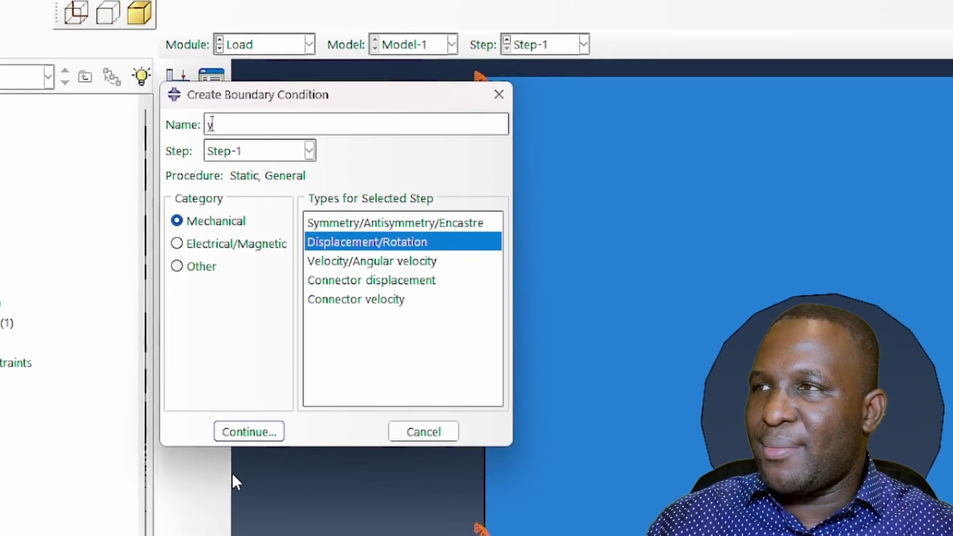
text(Base)
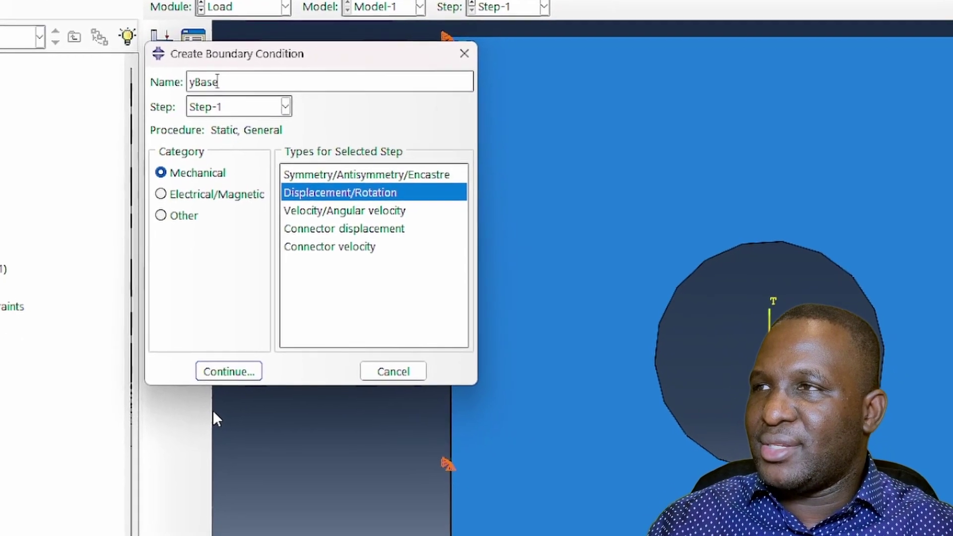
text(Load)
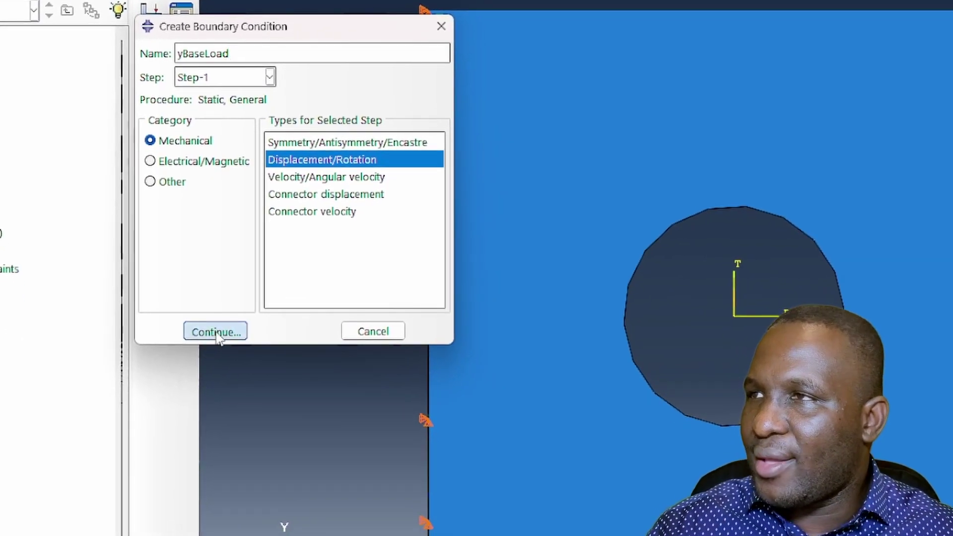
click(215, 331)
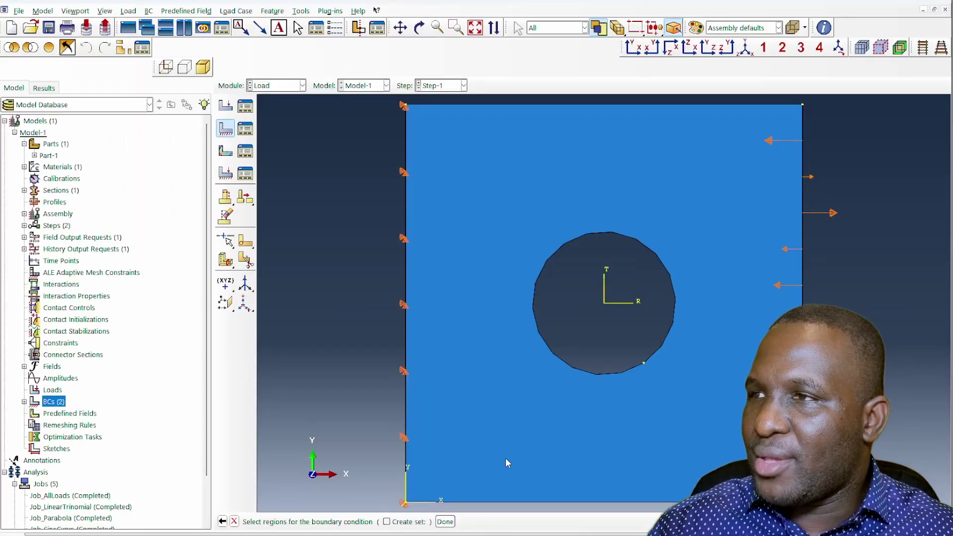
click(444, 521)
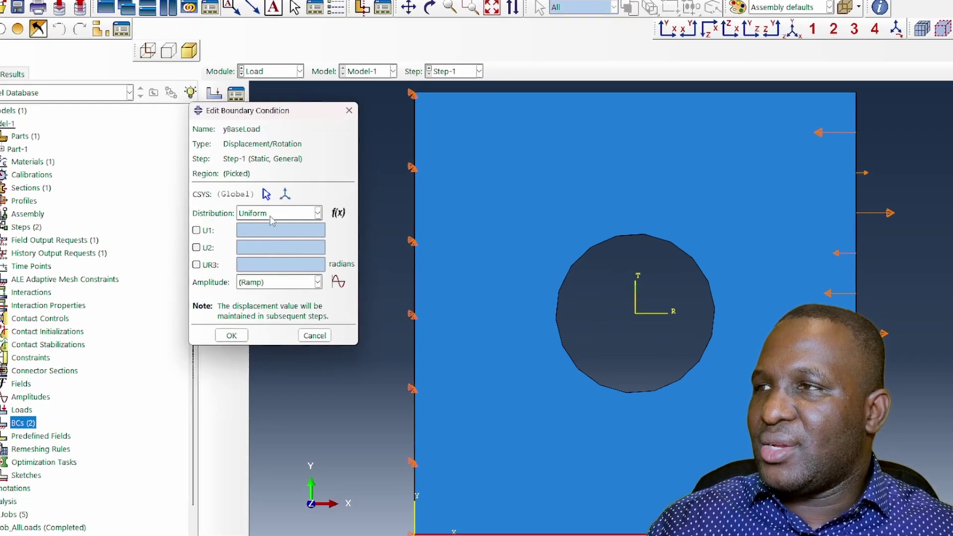
Give yBaseLoad the Parabola distribution with a U2 displacement of -0.01 and accept it.
click(286, 212)
click(254, 278)
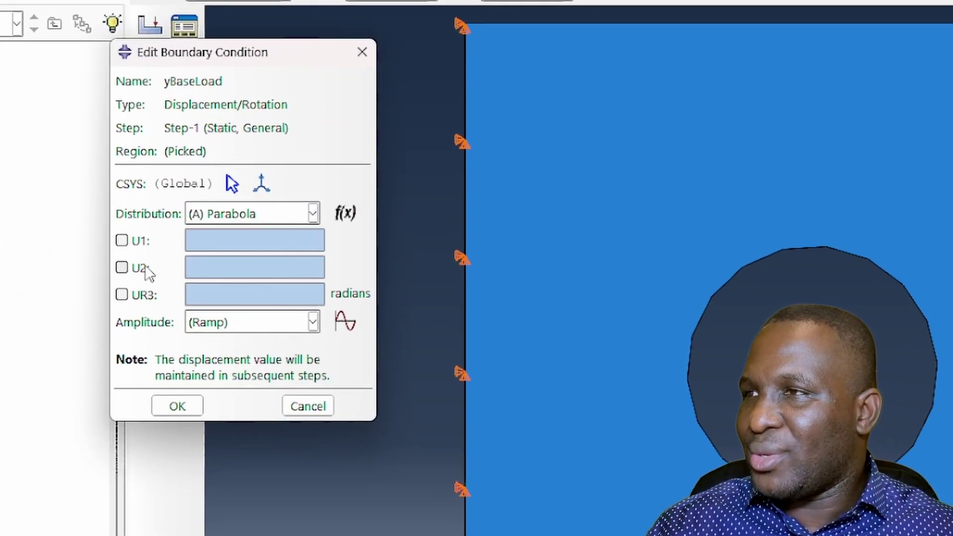
click(139, 270)
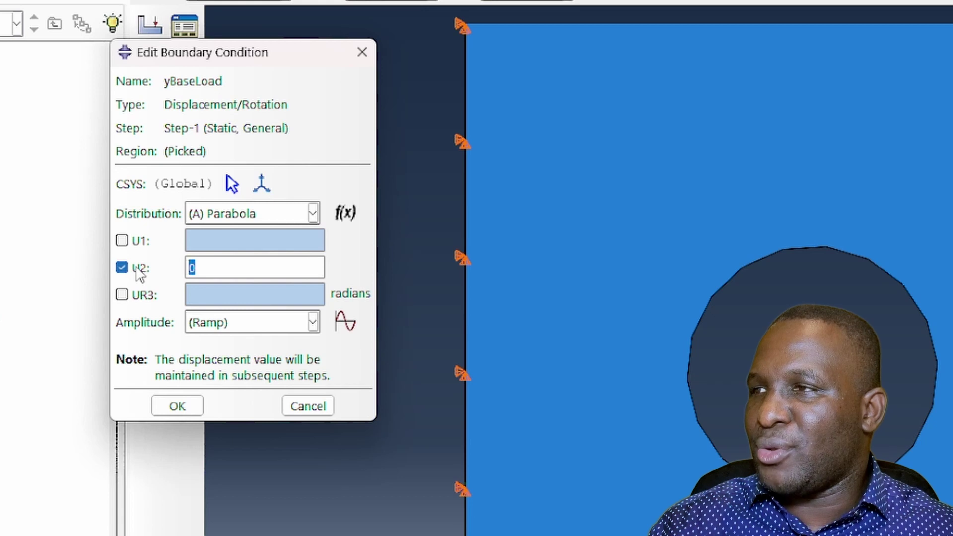
key(BackSpace)
text(-0.01)
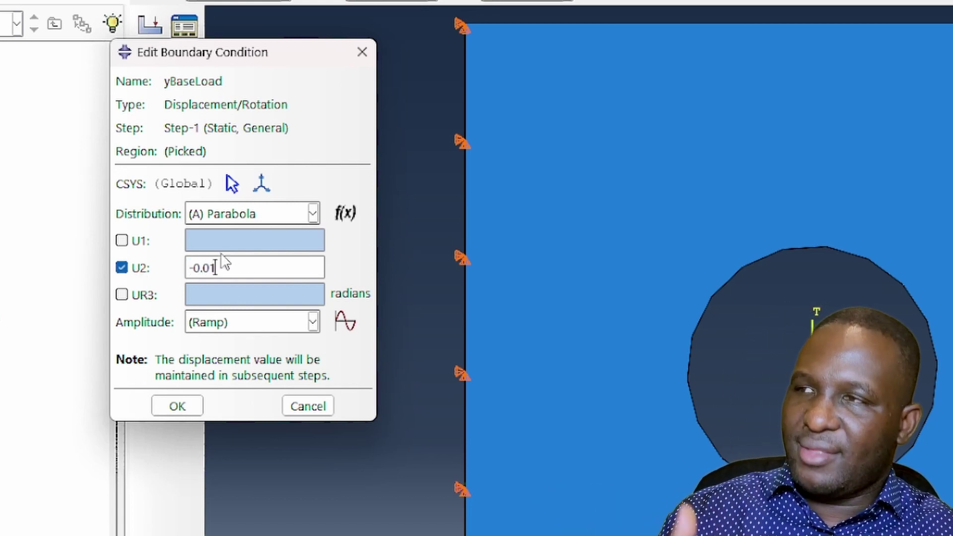
click(178, 405)
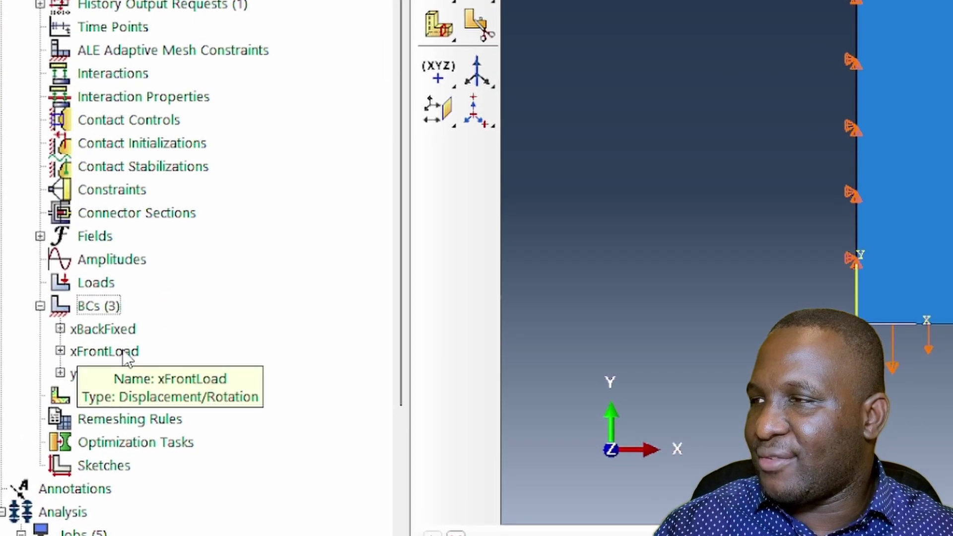
Suppress the xFrontLoad boundary condition and release the U2 constraint of xBackFixed in Step-1.
right_click(66, 423)
click(227, 466)
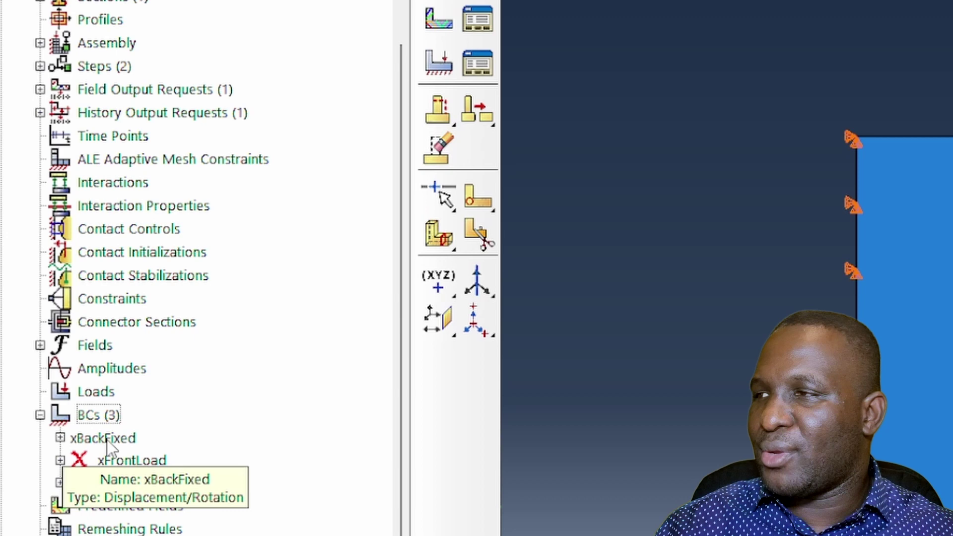
double_click(105, 328)
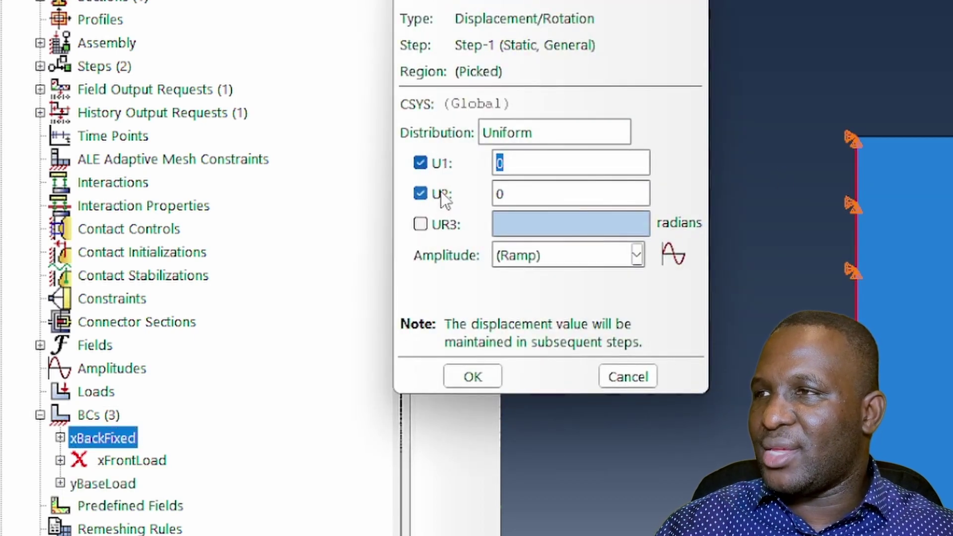
click(441, 196)
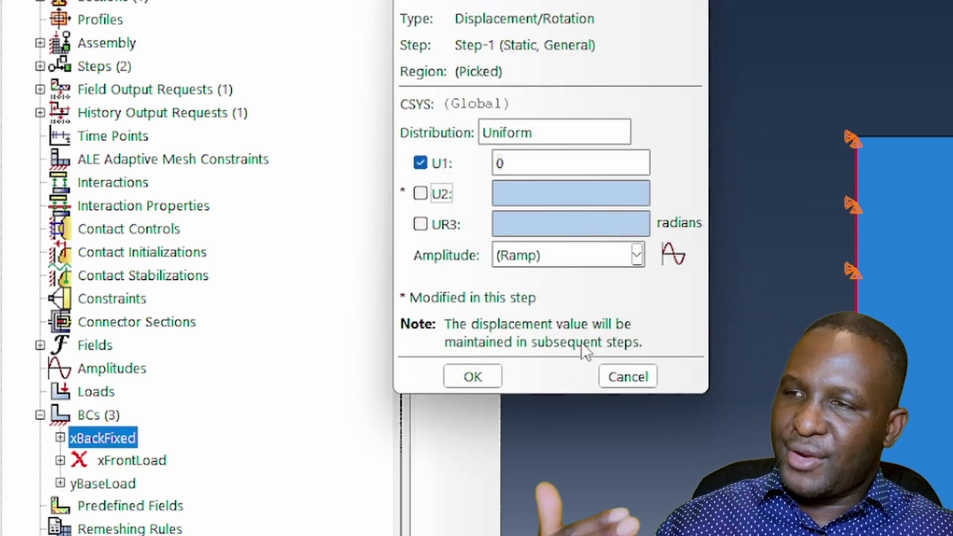
click(480, 384)
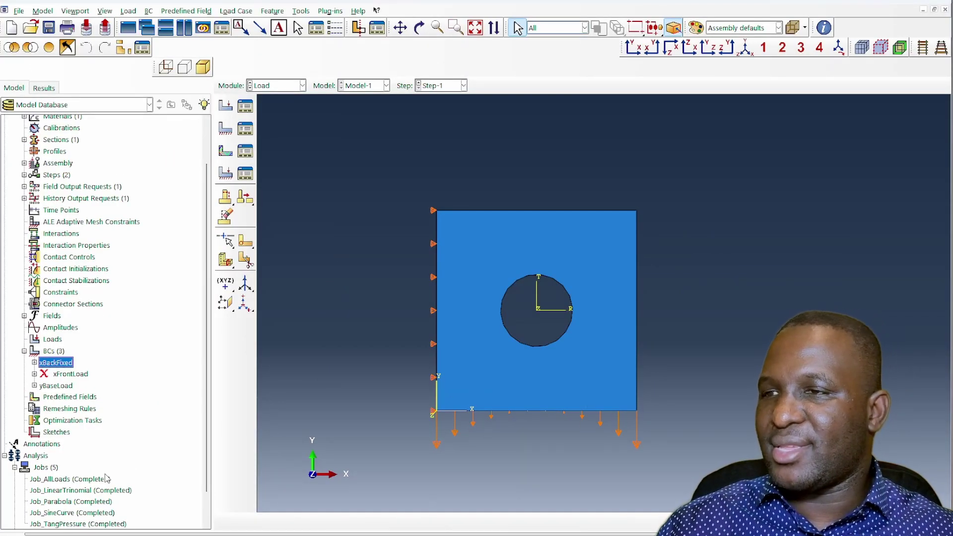
Open the Job_Parabola results and examine the animated von Mises stress contour on the deformed plate.
right_click(74, 502)
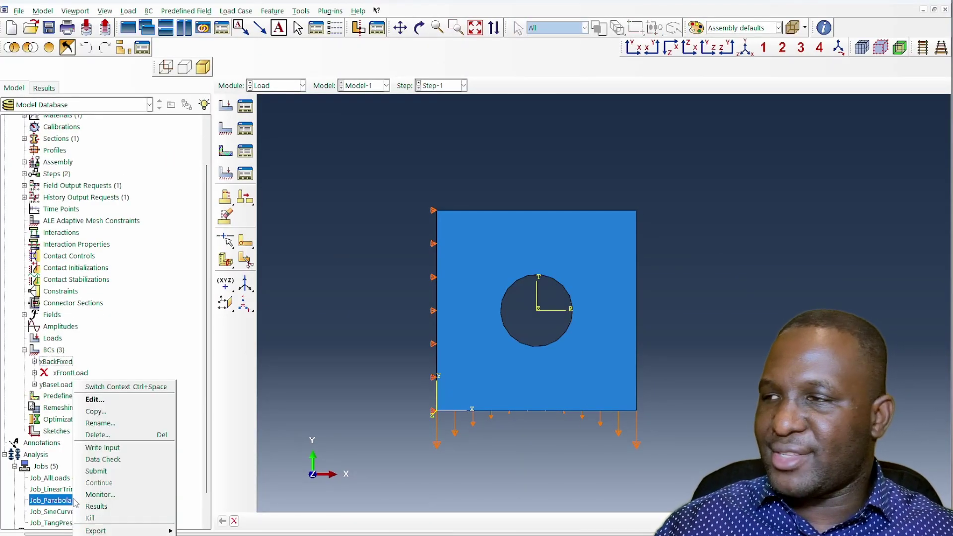
click(99, 498)
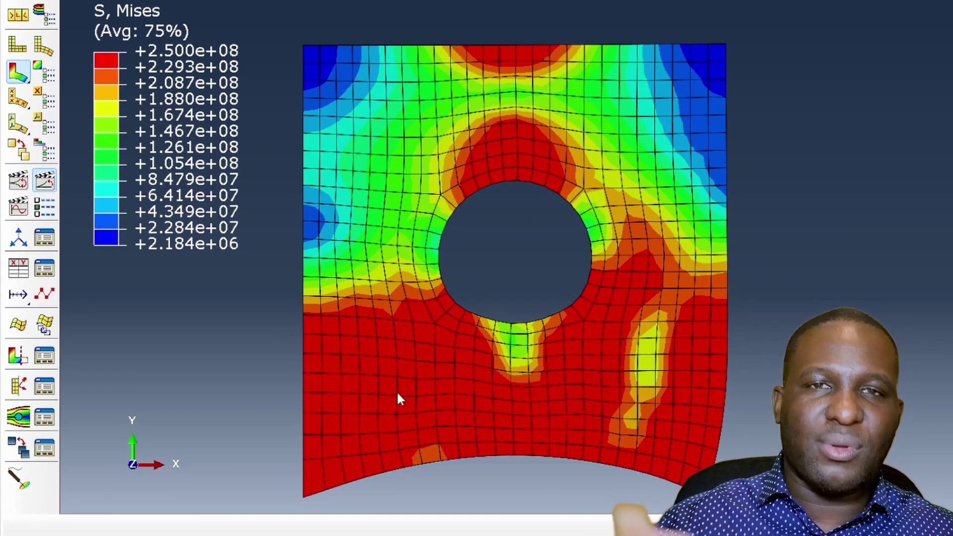
scroll(485, 382, down, 2)
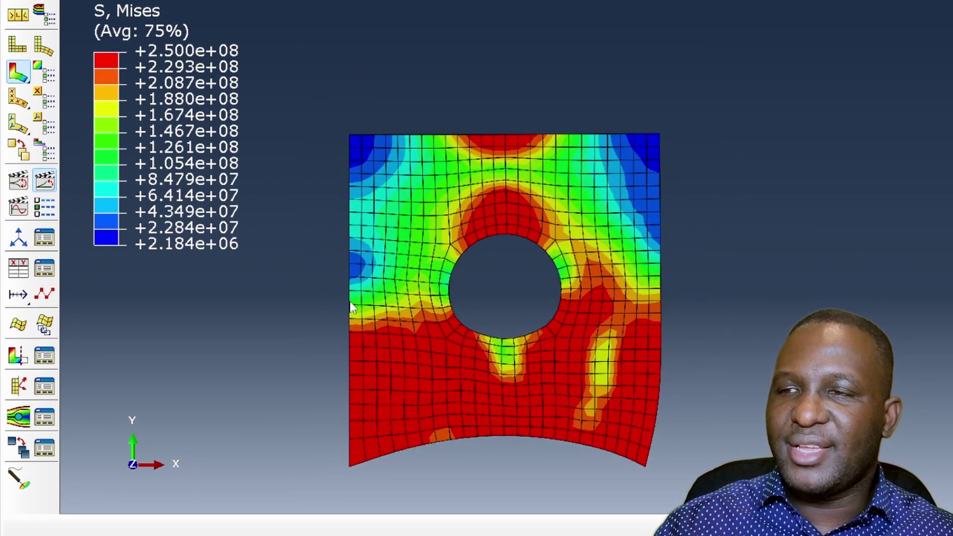
click(44, 182)
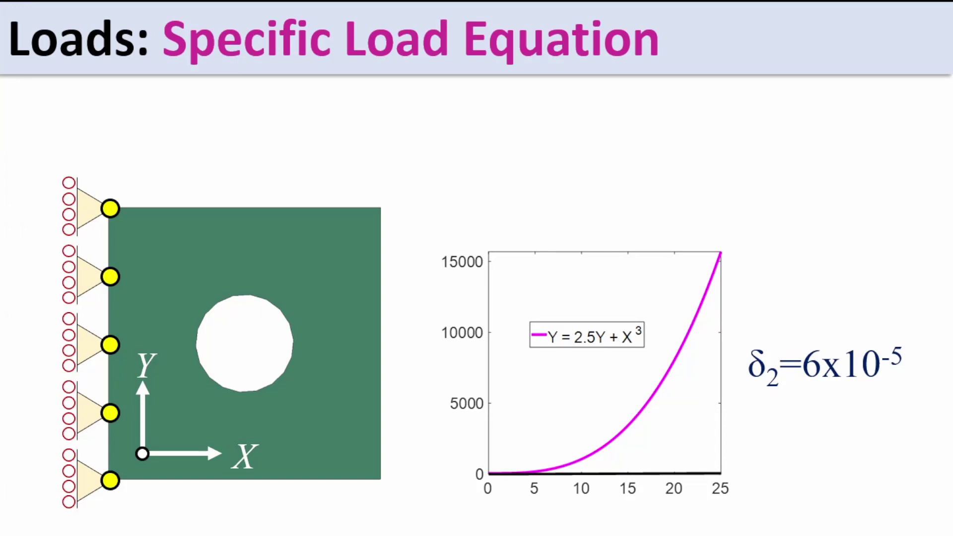
click(725, 304)
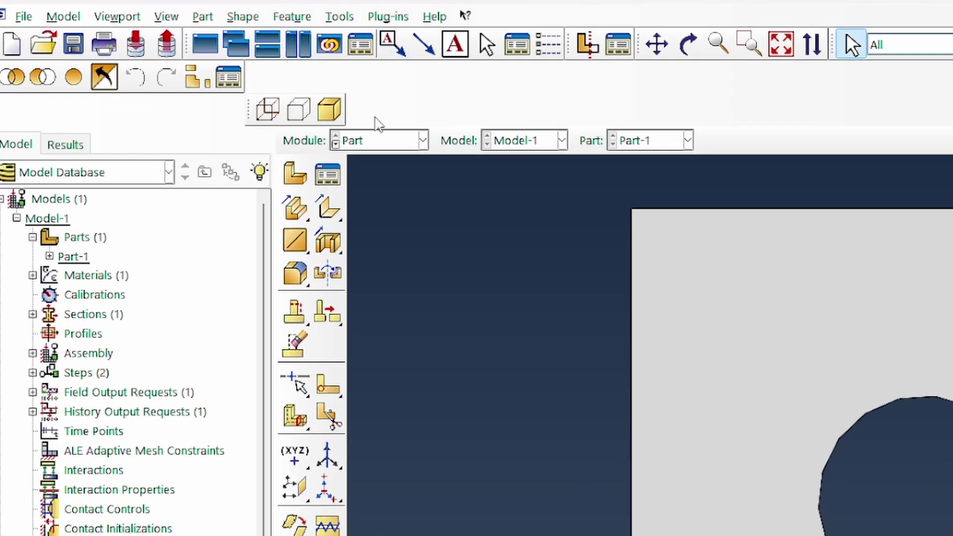
In the Load module, start a new analytical expression field named LinearTrinomial.
click(239, 88)
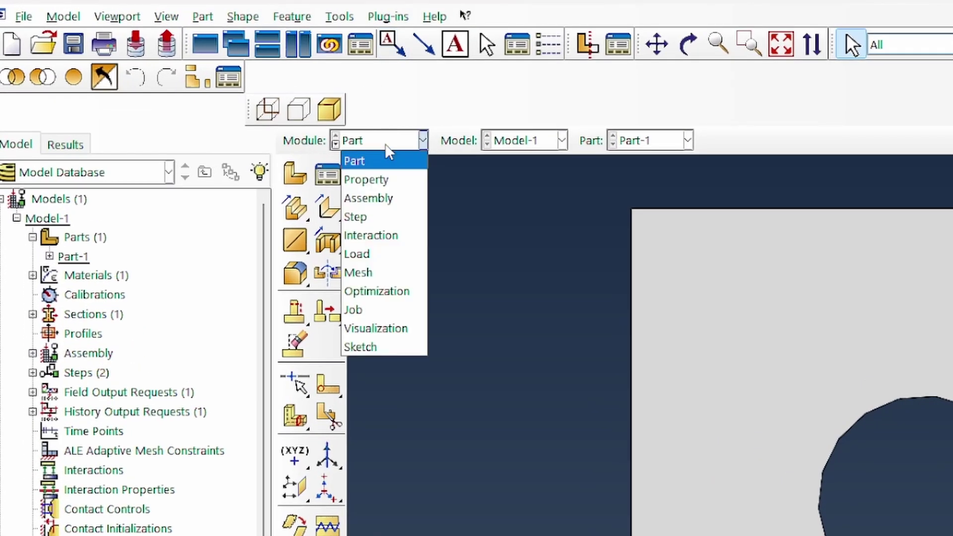
click(395, 254)
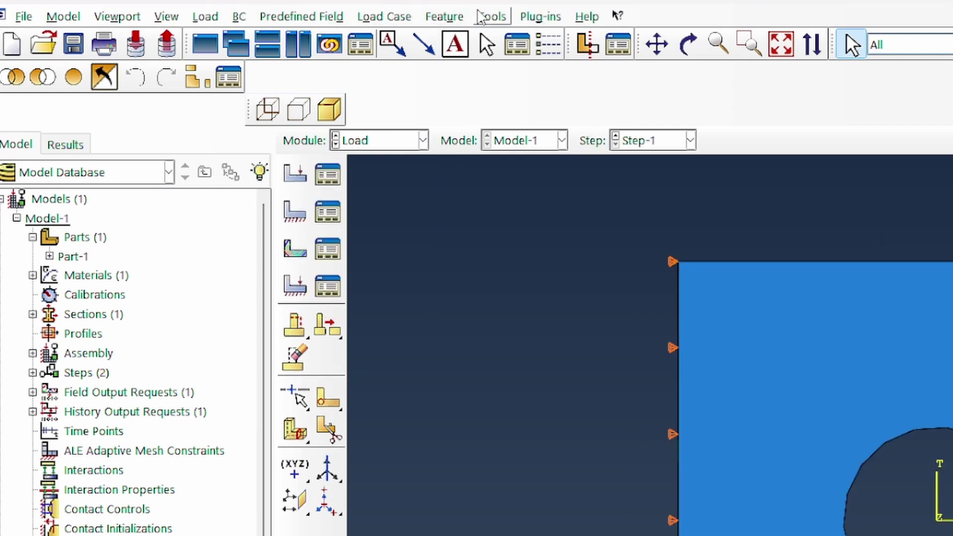
click(492, 17)
mouse_move(546, 186)
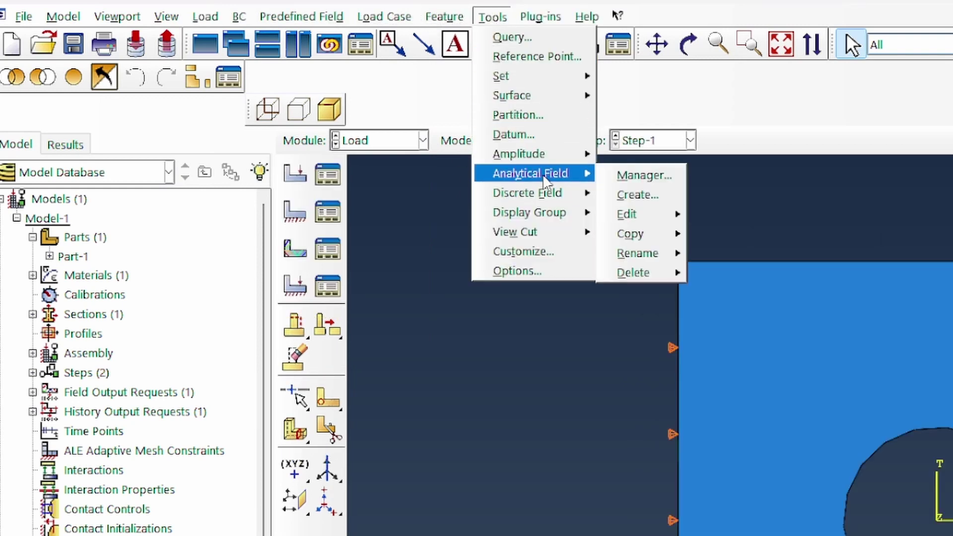
click(660, 174)
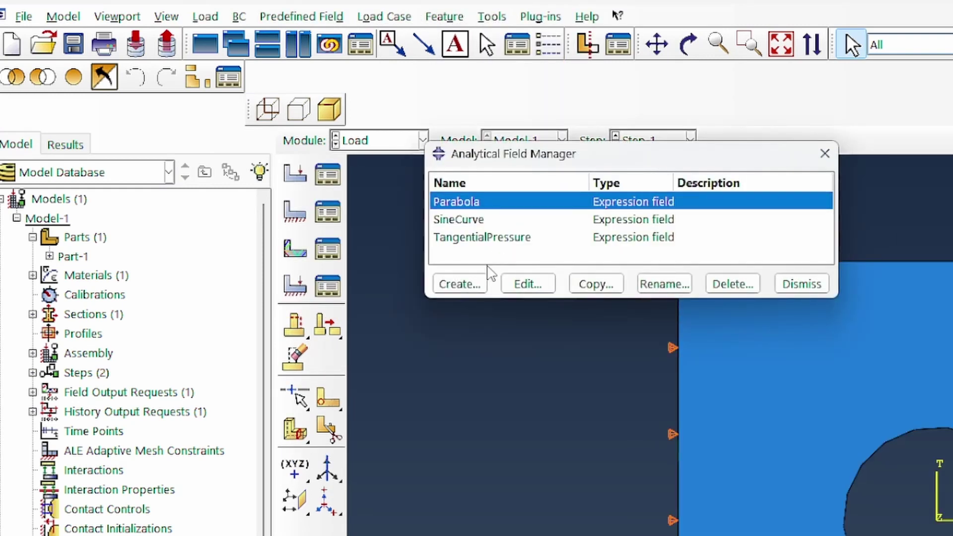
click(479, 286)
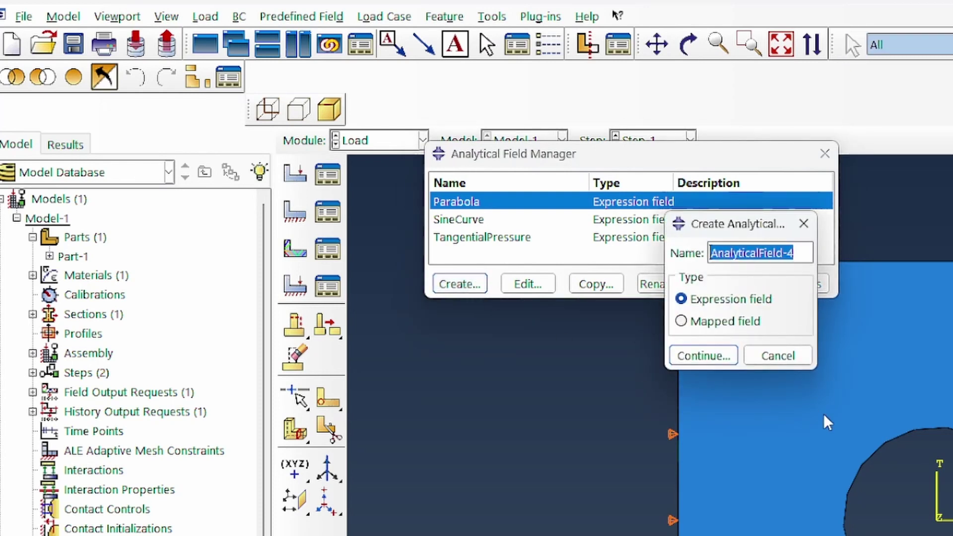
text(LinearTrinomial)
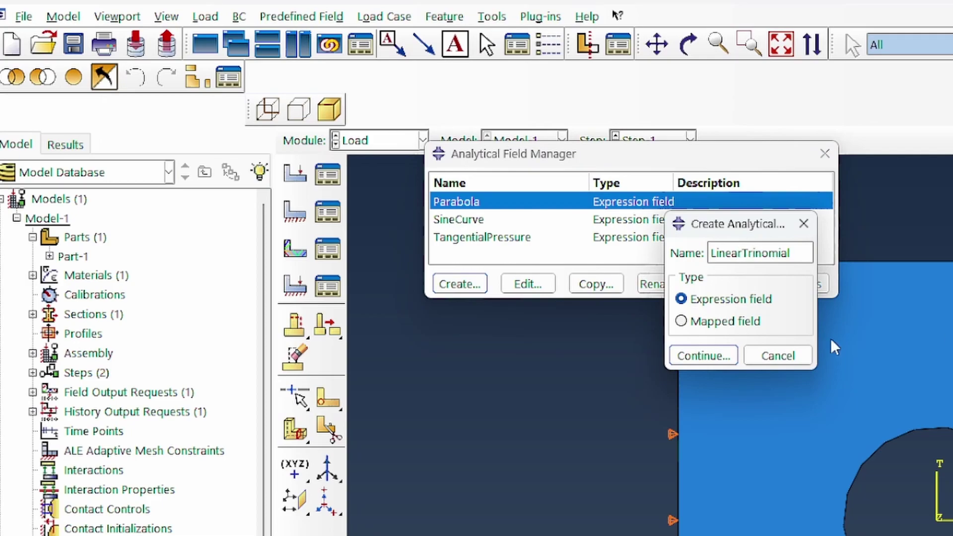
click(702, 355)
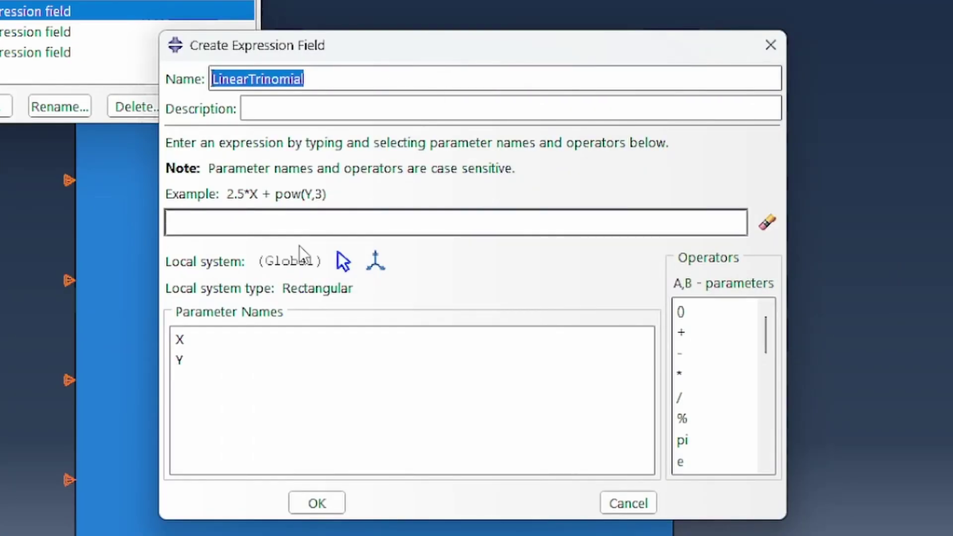
Define the LinearTrinomial field with the expression 2.5*Y + pow(X,3), accept it and close the field manager.
click(285, 225)
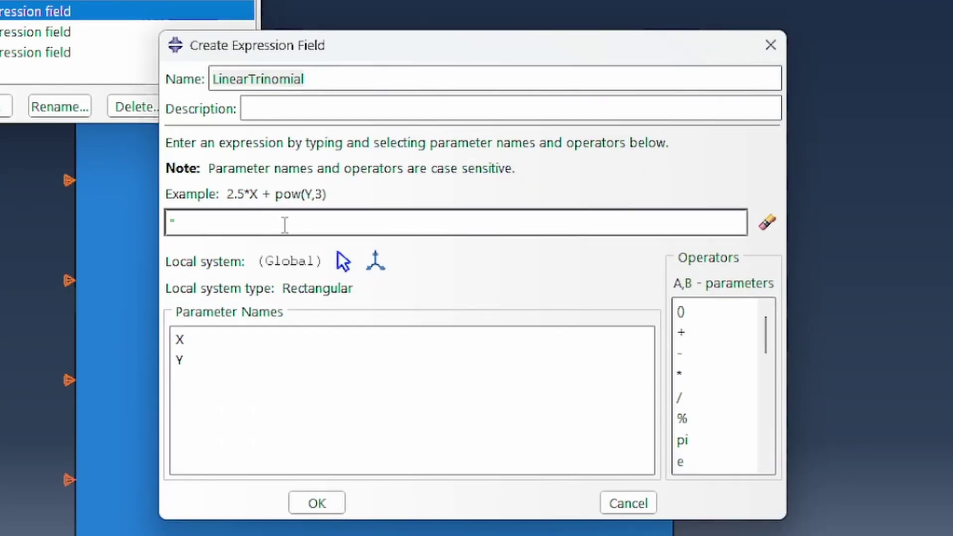
text(2.5*Y + pow()
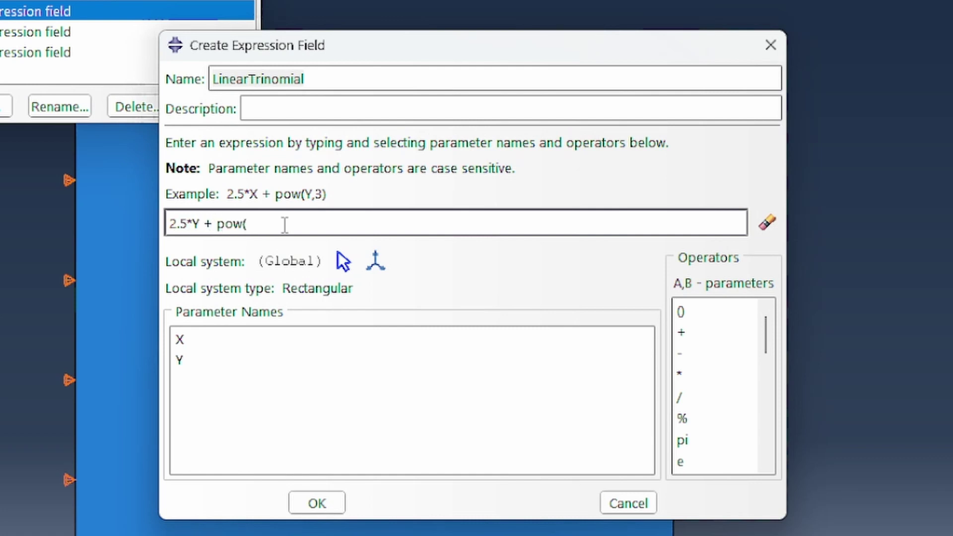
text(X,3))
drag(284, 225, 201, 222)
drag(199, 223, 170, 222)
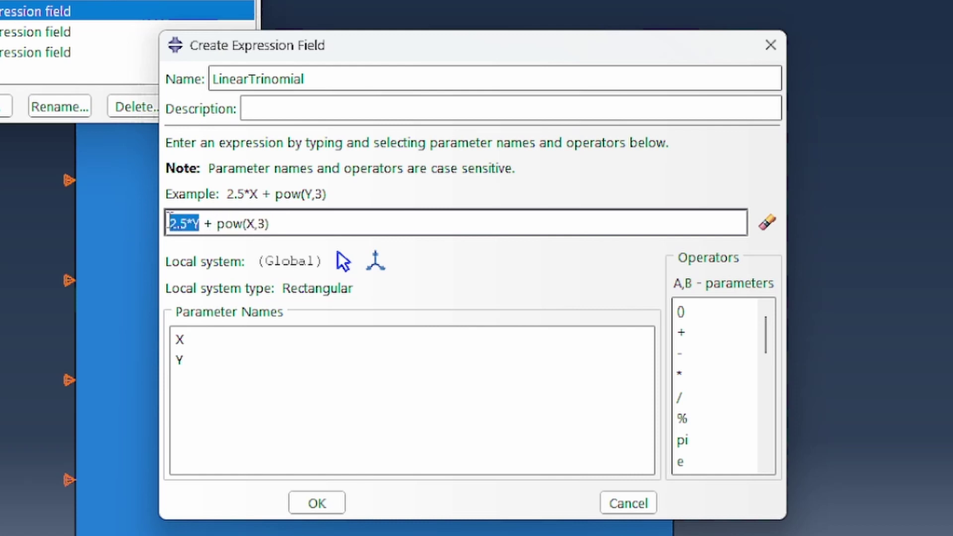
click(316, 503)
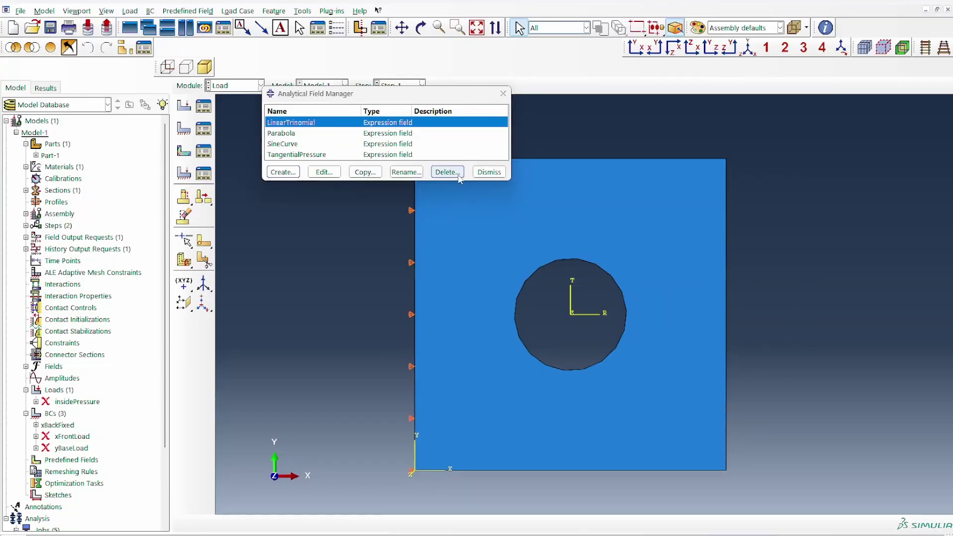
click(489, 172)
Create a Displacement/Rotation boundary condition named yTopLoad in Step-1 on the plate's top edge.
click(59, 415)
double_click(64, 420)
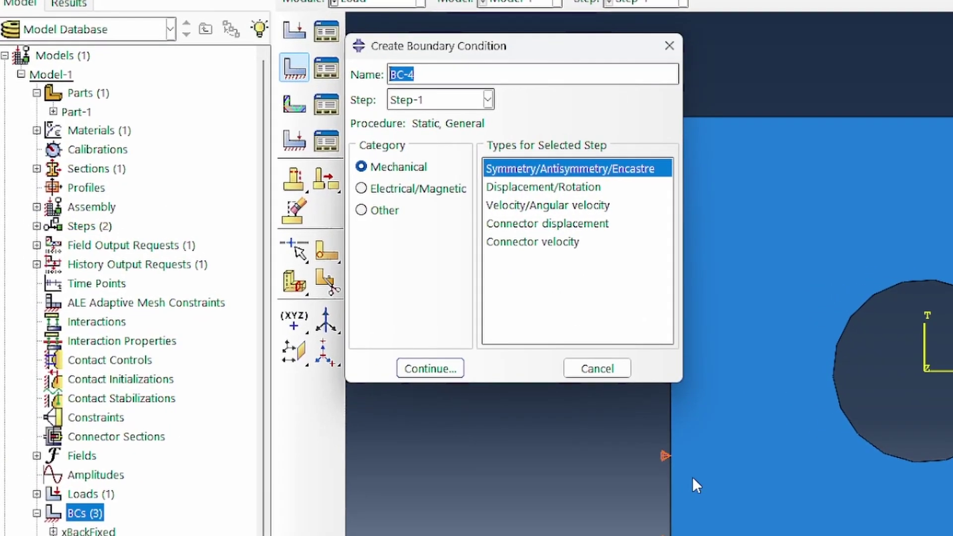
text(yTopLoad)
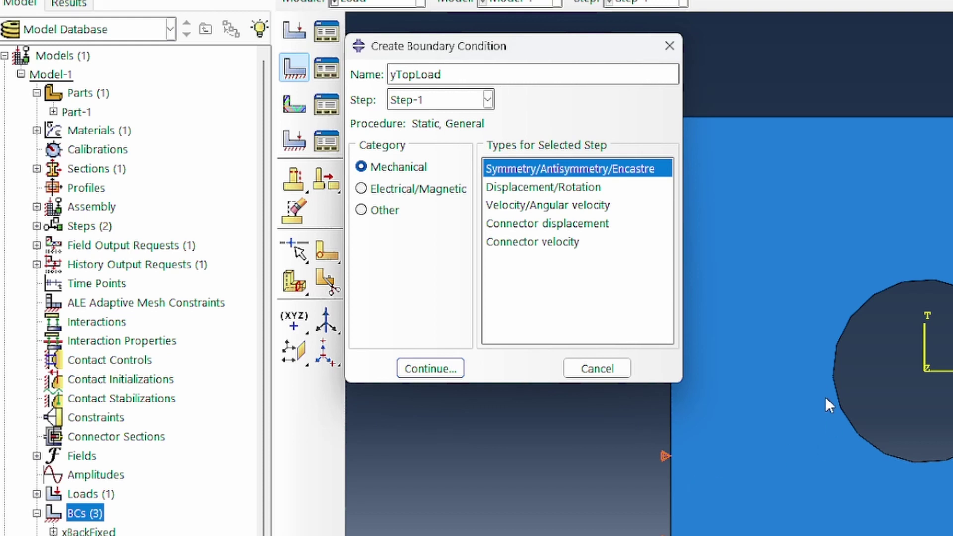
click(582, 187)
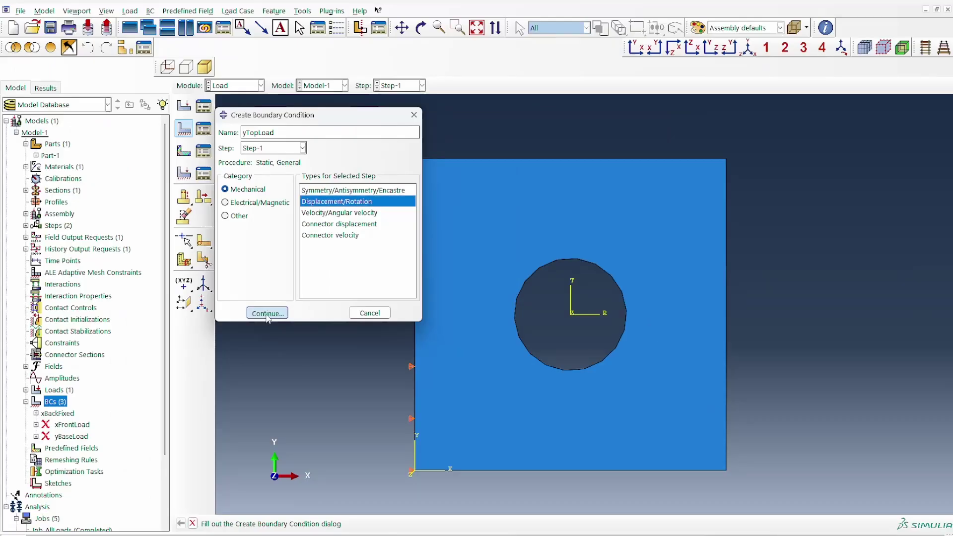
click(430, 368)
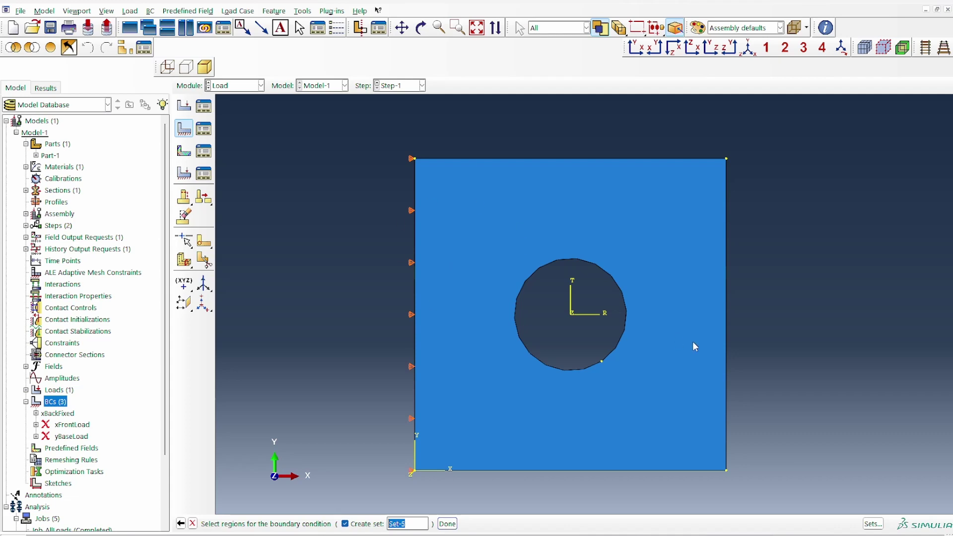
click(586, 158)
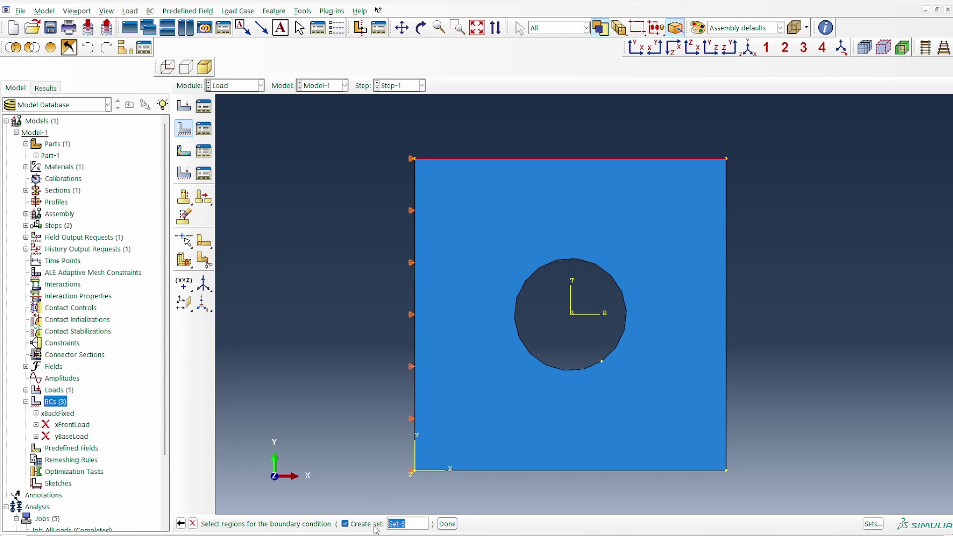
click(447, 524)
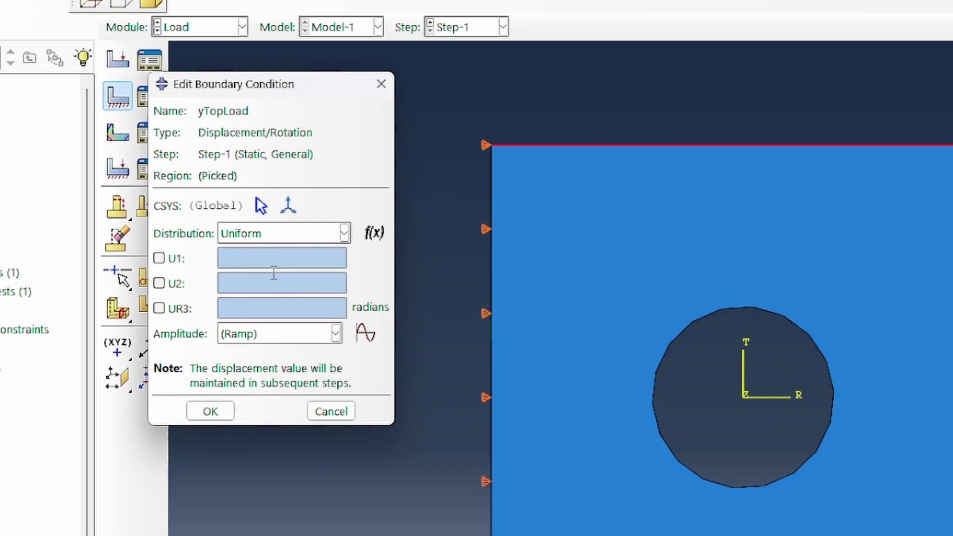
Give yTopLoad a U2 displacement of 6e-5 with the LinearTrinomial distribution and accept it.
click(159, 283)
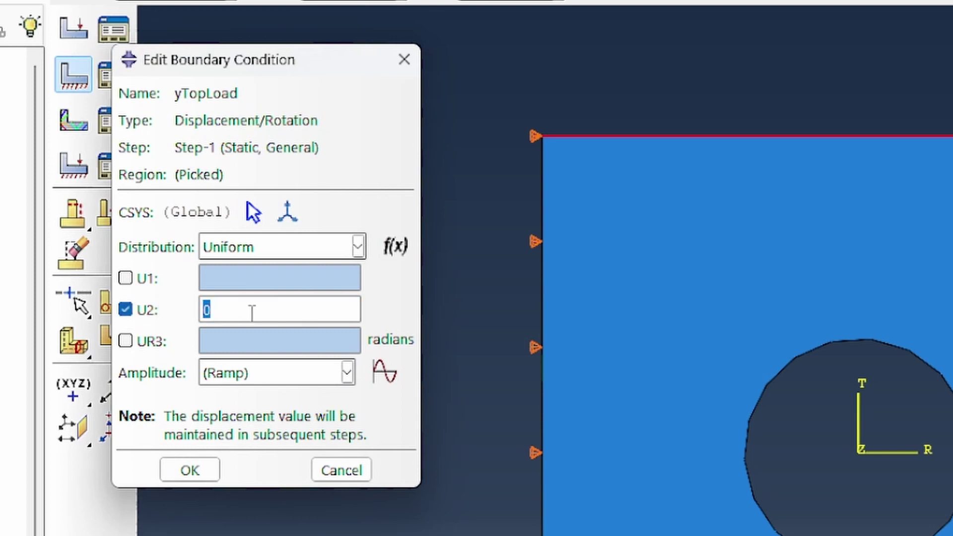
text(6e-5)
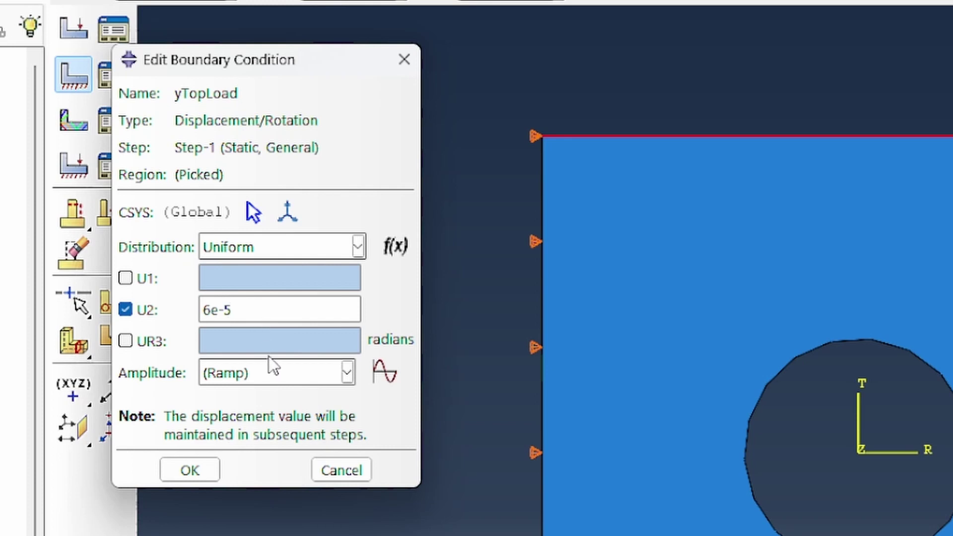
click(300, 248)
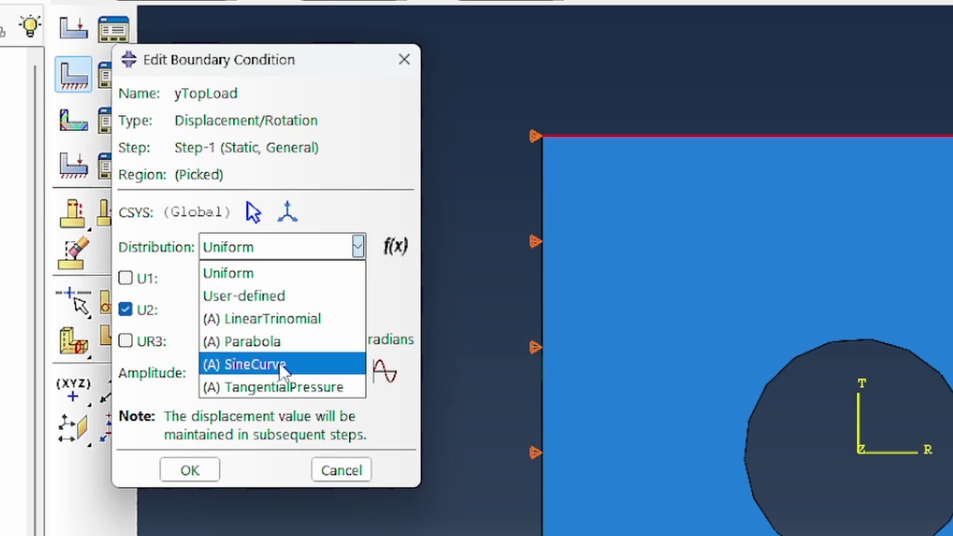
click(296, 319)
click(204, 470)
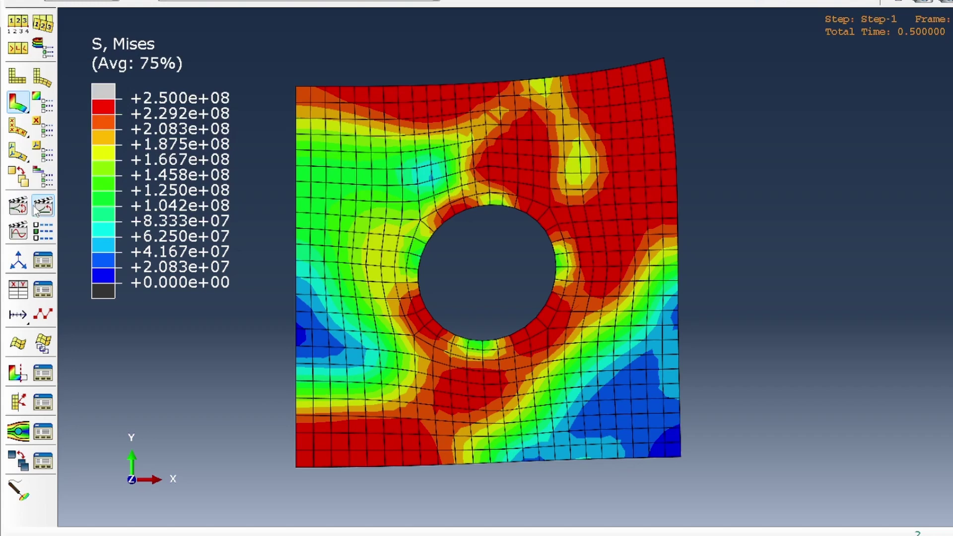
Play the scale factor animation of the von Mises stress contour on the deformed plate.
click(19, 206)
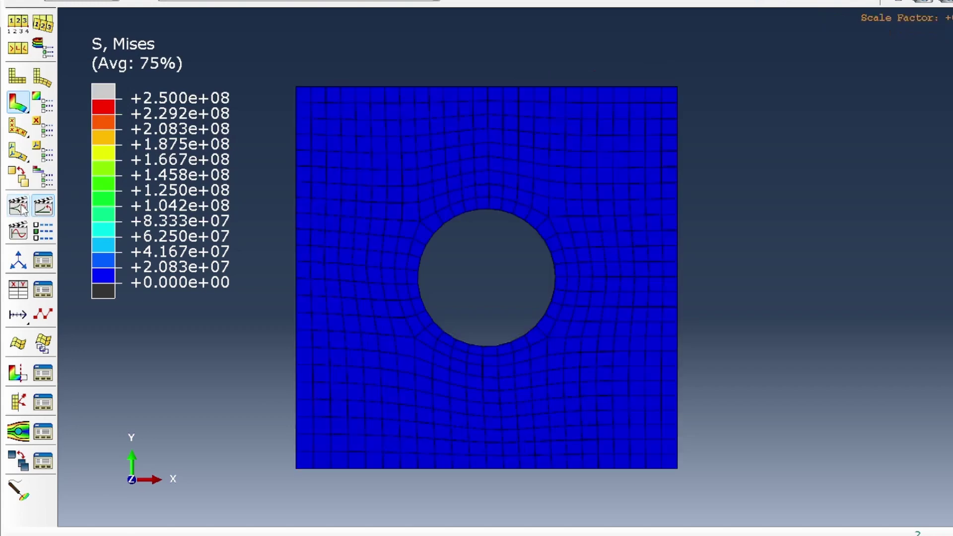